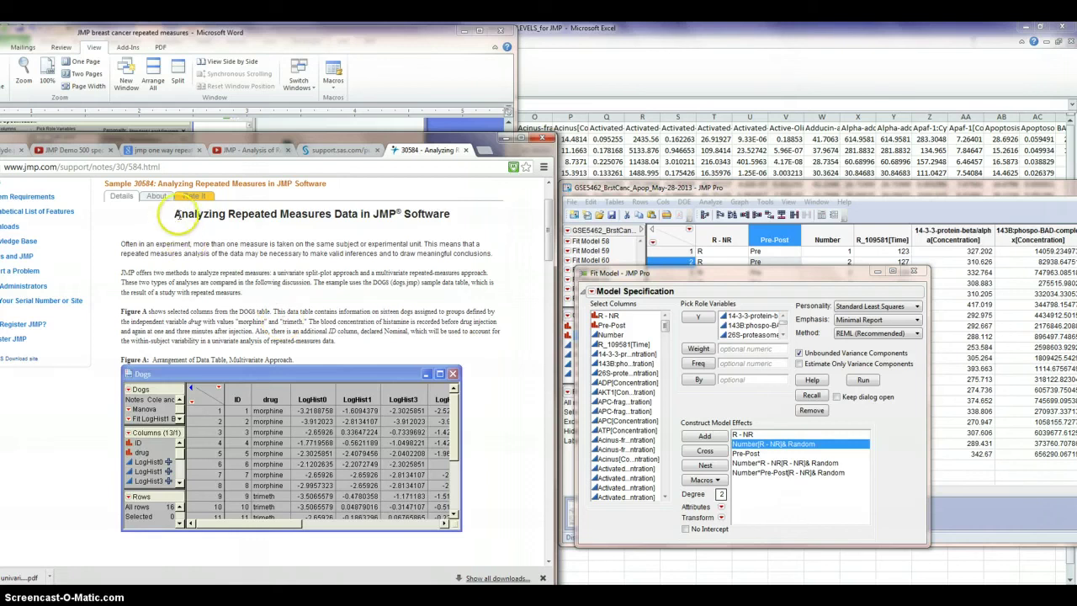
Step: Highlight the support note's title and scroll down to Figure B's Dogs - Stacked table
left_click_drag(173, 213, 374, 208)
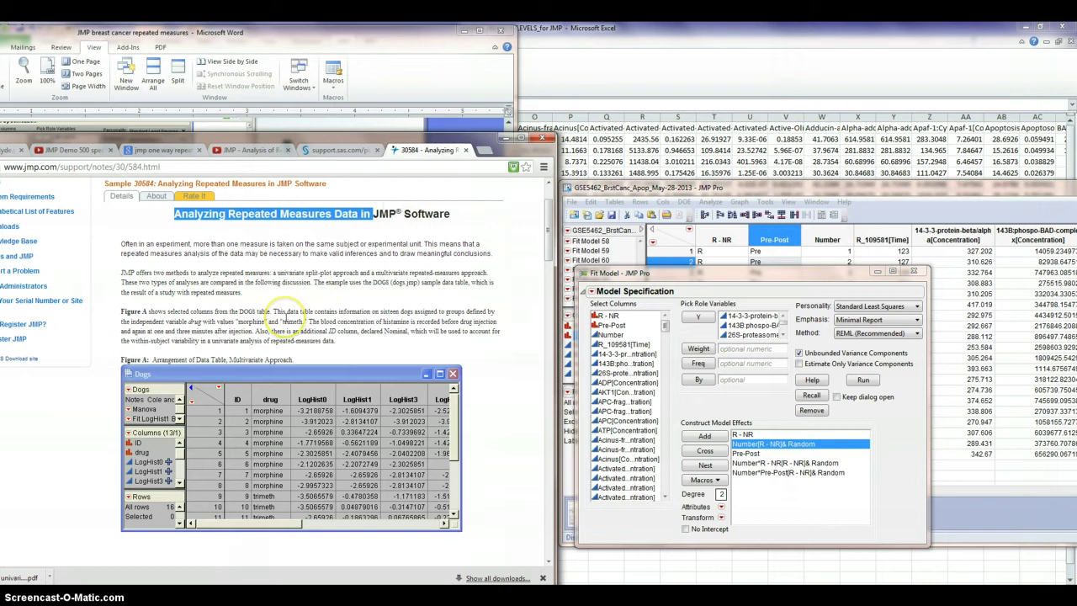
scroll(289, 320, "down", 2)
scroll(286, 322, "down", 2)
scroll(286, 322, "down", 1)
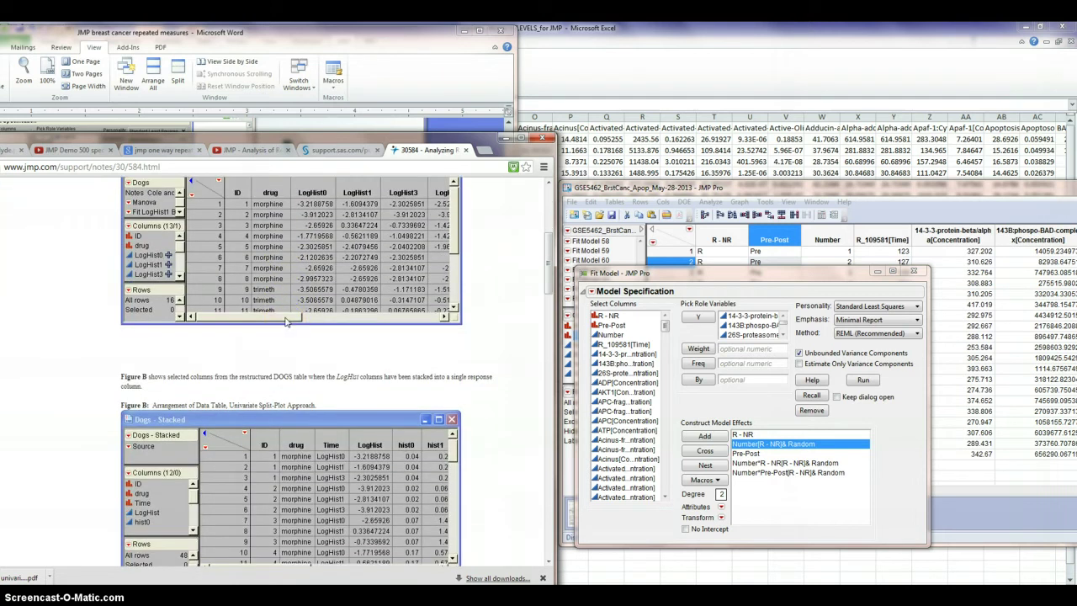
left_click(286, 334)
left_click(319, 313)
left_click(821, 191)
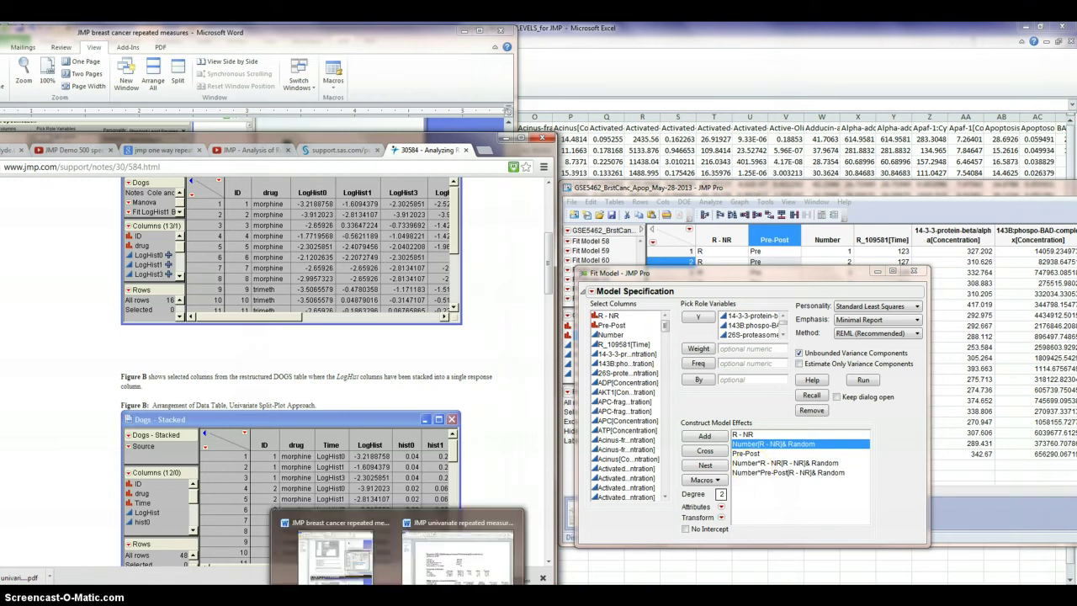
left_click(438, 572)
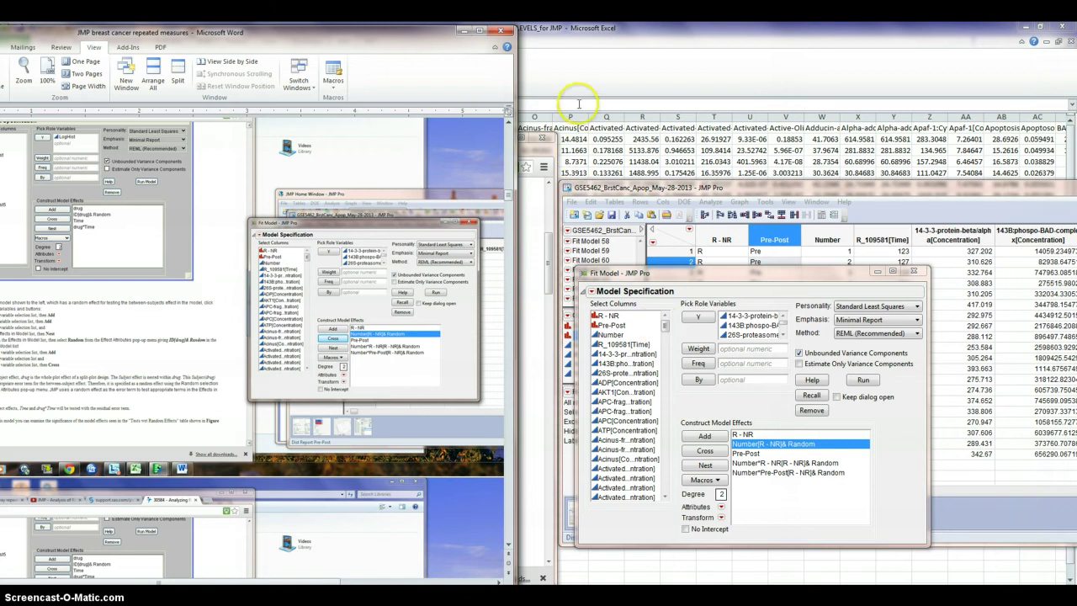
left_click(536, 154)
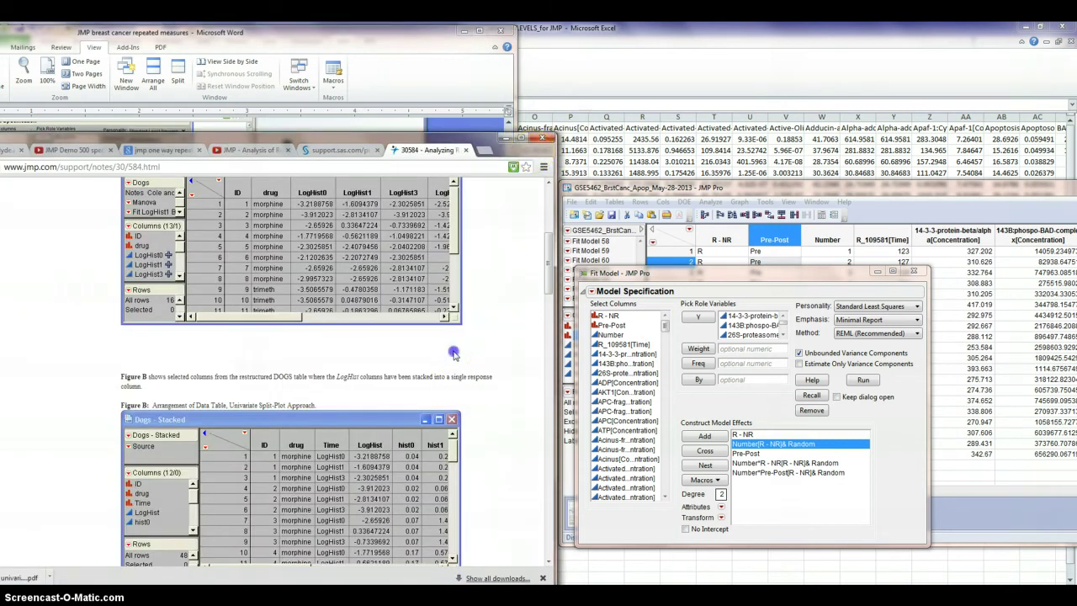
Step: Scroll the support note to 'A Univariate Approach' and the Figure C Fit Model screenshot
scroll(455, 354, "down", 3)
scroll(455, 353, "down", 2)
scroll(454, 353, "down", 2)
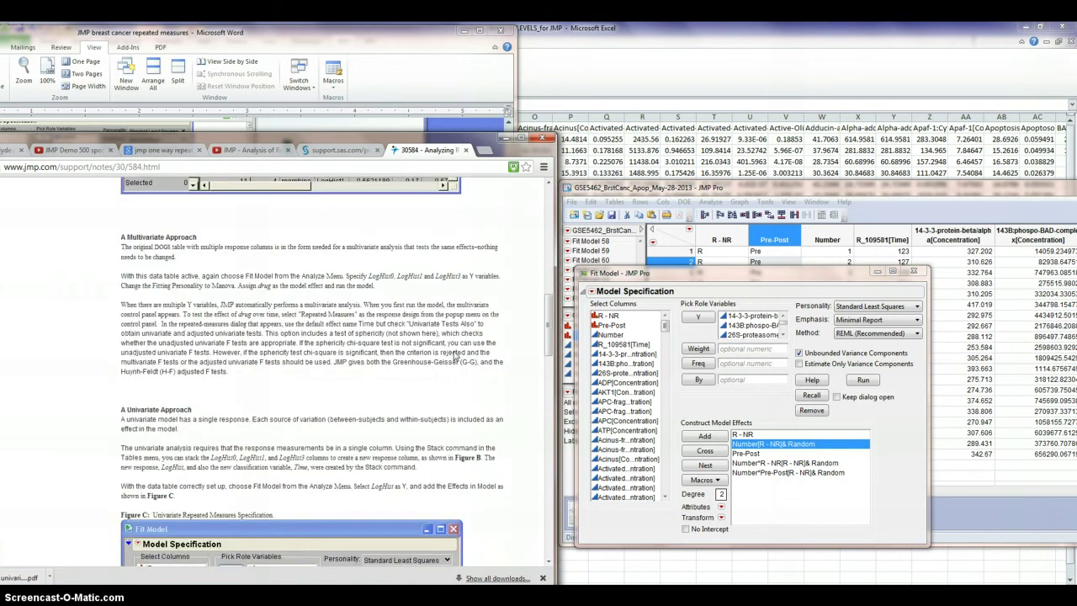
scroll(454, 357, "down", 2)
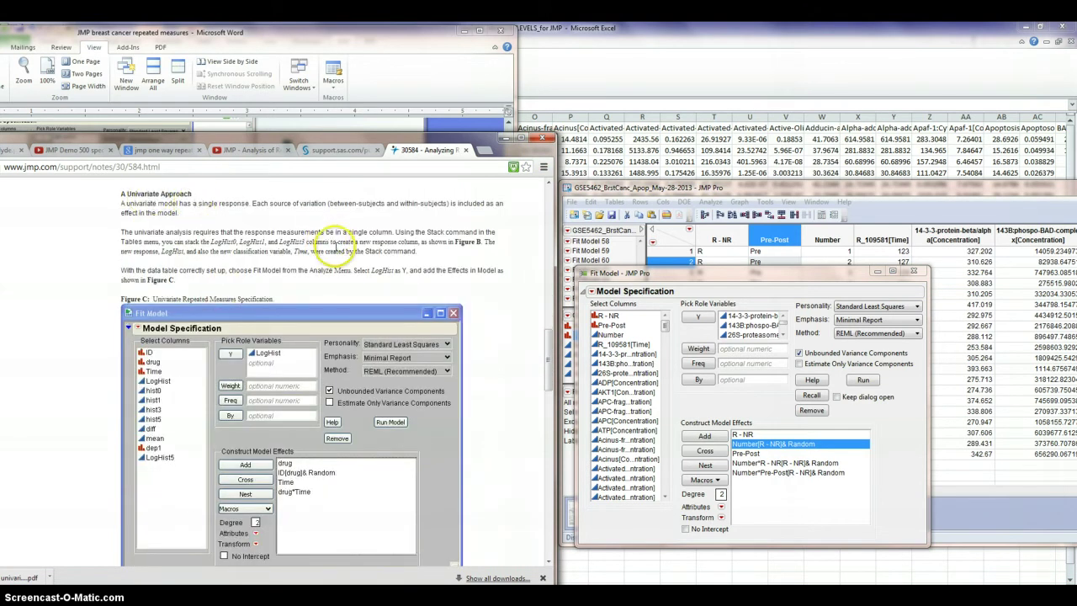
scroll(336, 257, "down", 1)
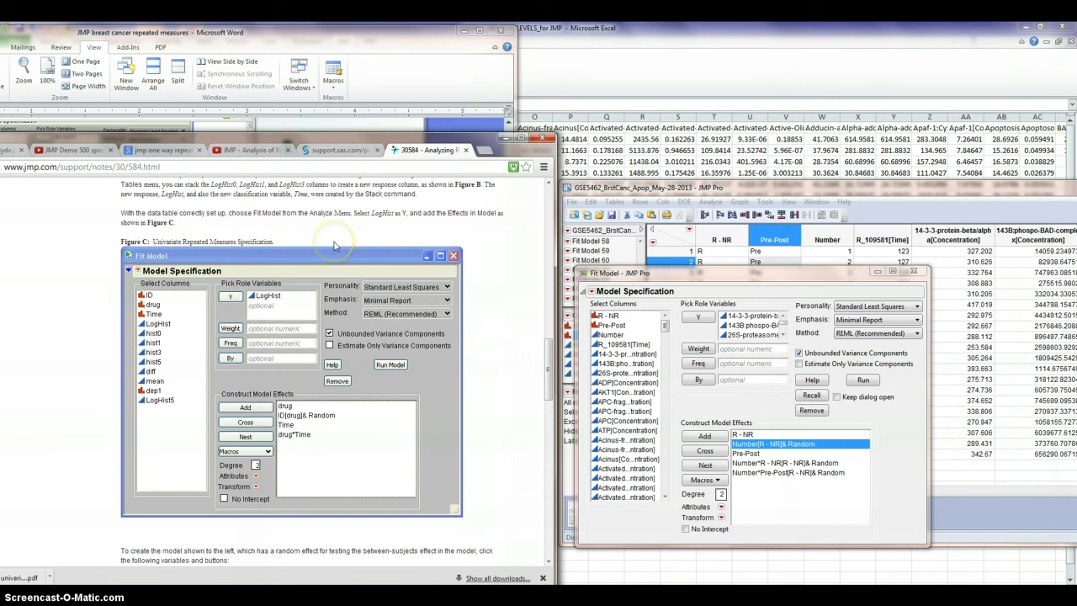
Step: Close the earlier Fit Model dialog and bring the GSE5462 data table to the front
left_click(915, 271)
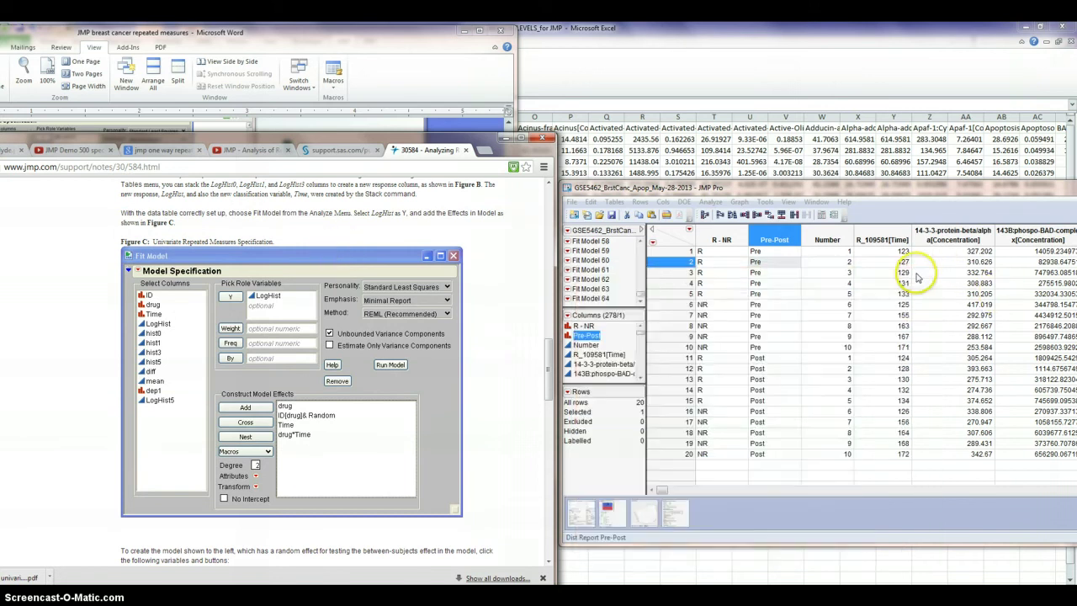
left_click(897, 188)
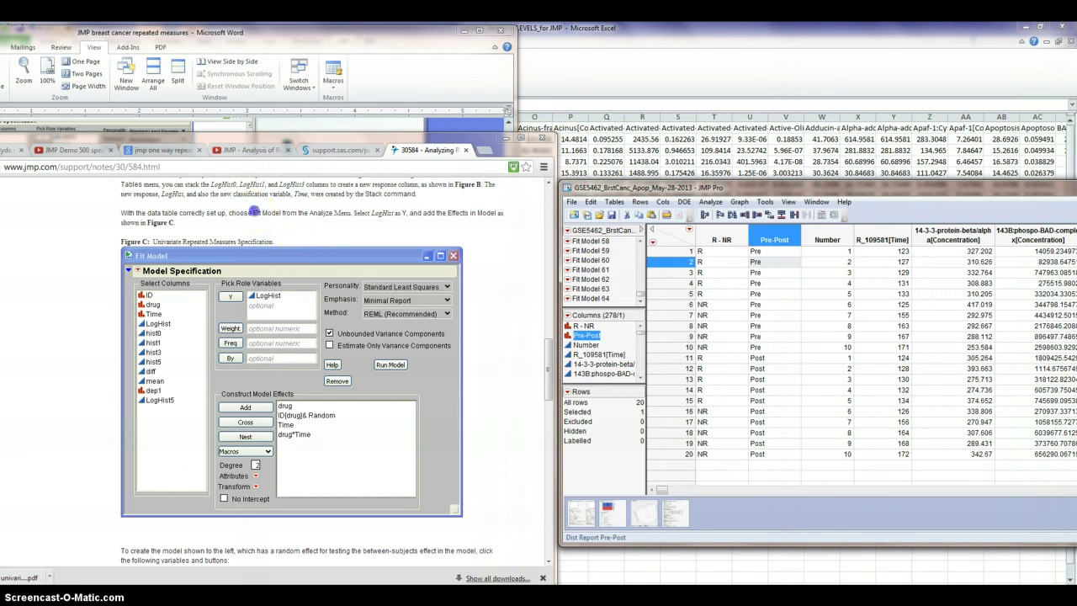
left_click_drag(254, 213, 328, 213)
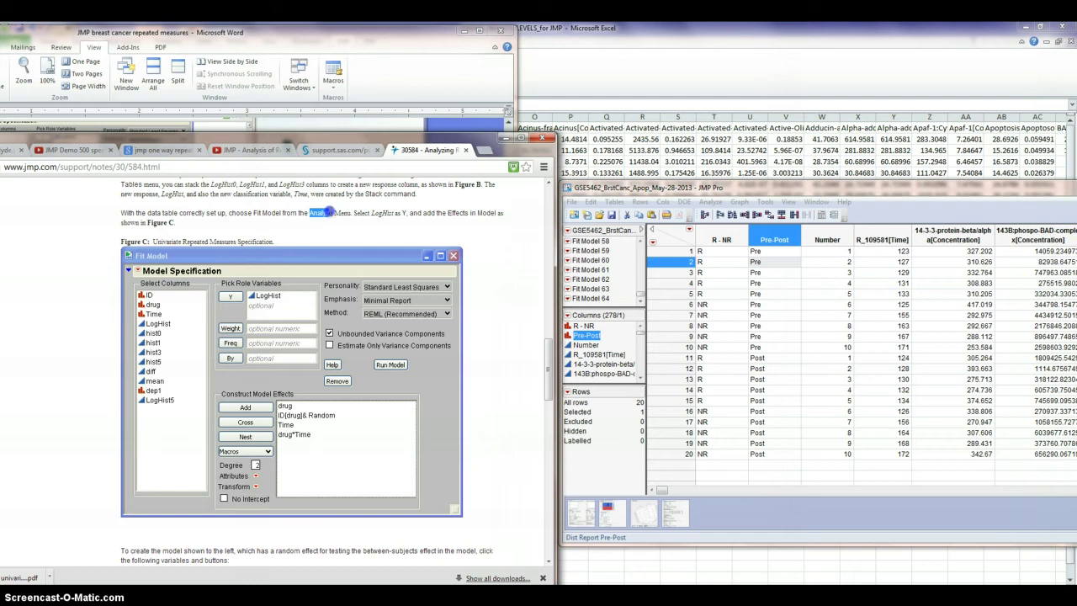
Step: Launch a new Fit Model with the biomarker columns from 14-3-3-protein-beta onward as Y responses
left_click(786, 187)
left_click(710, 203)
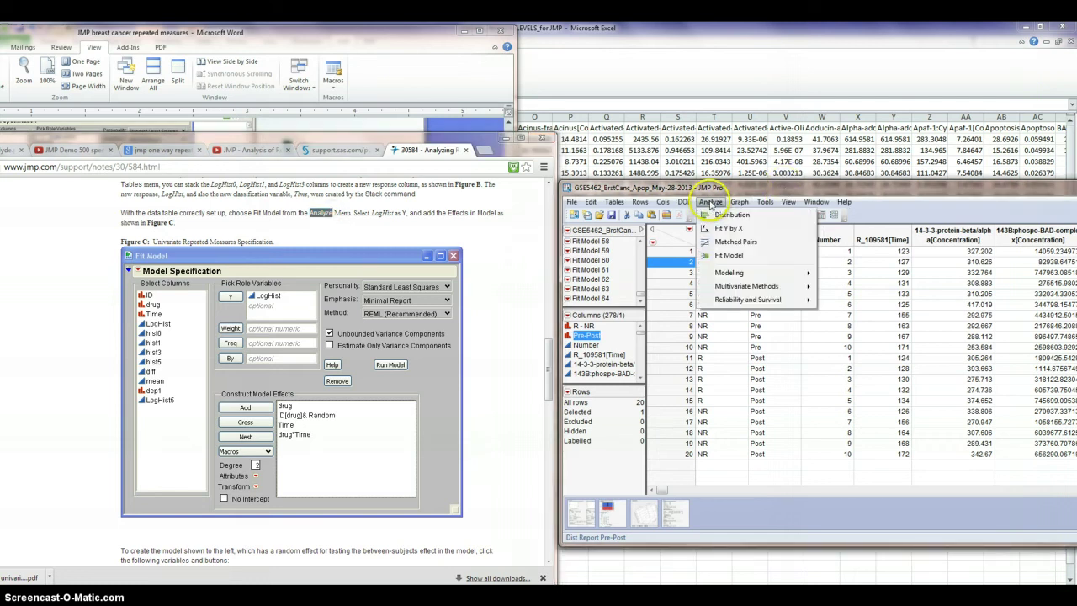
left_click(729, 255)
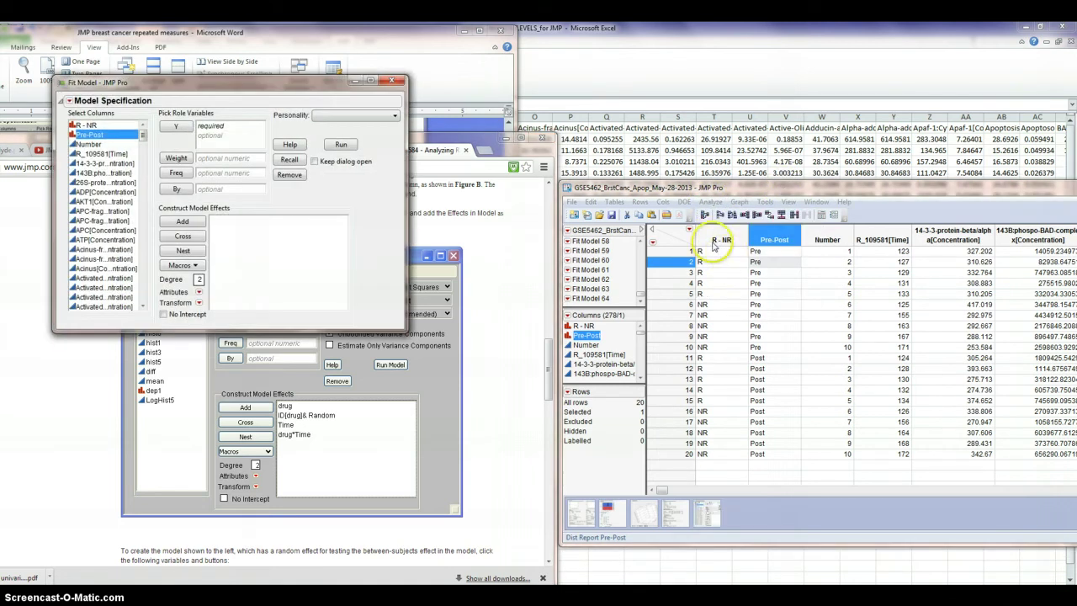
left_click_drag(272, 83, 798, 246)
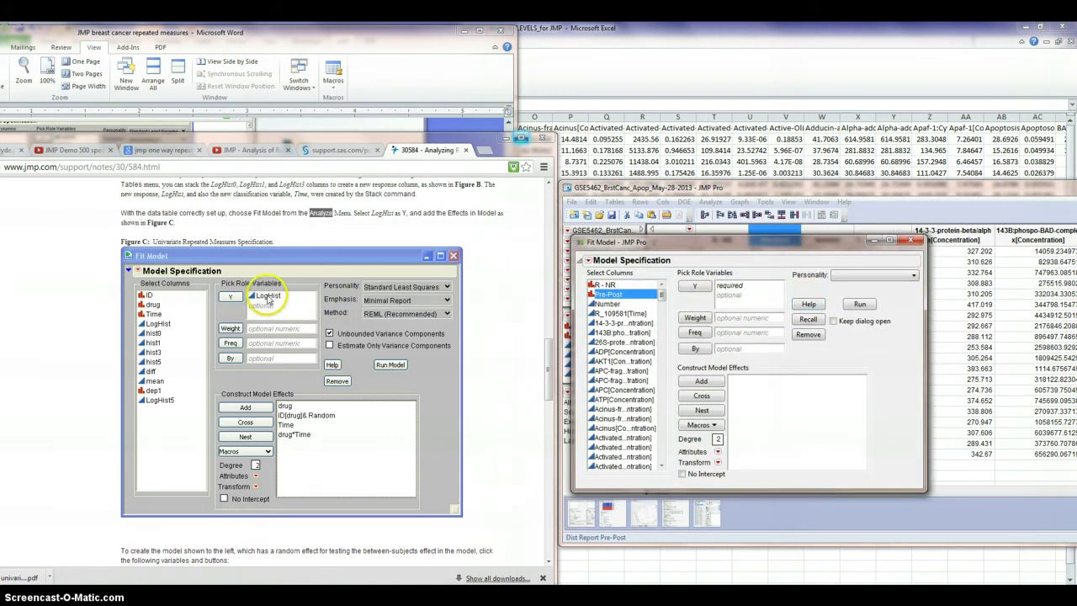
left_click(626, 324)
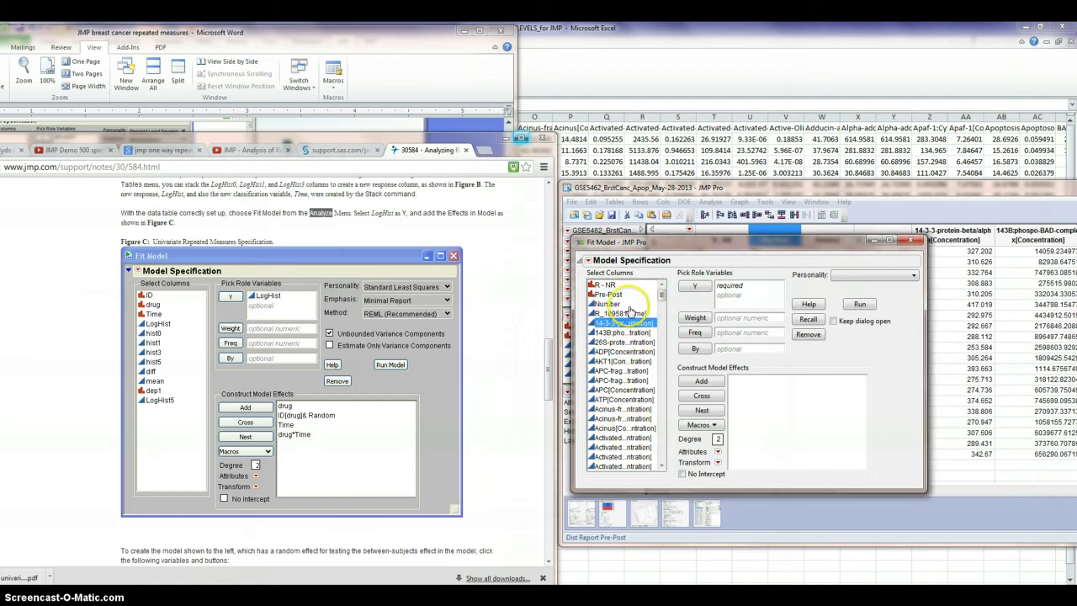
left_click_drag(628, 325, 644, 508)
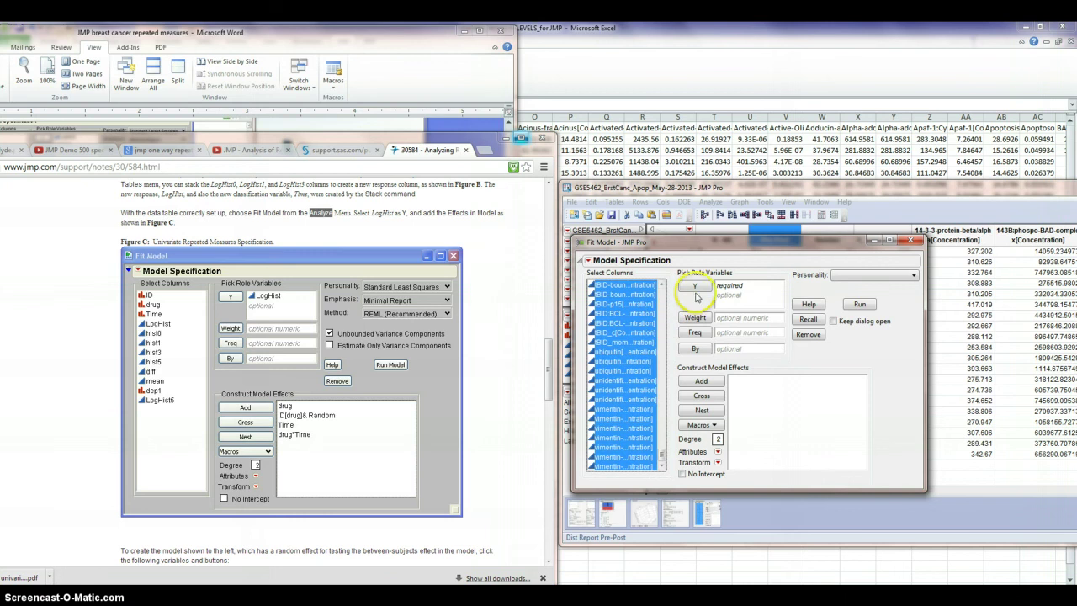
left_click(697, 288)
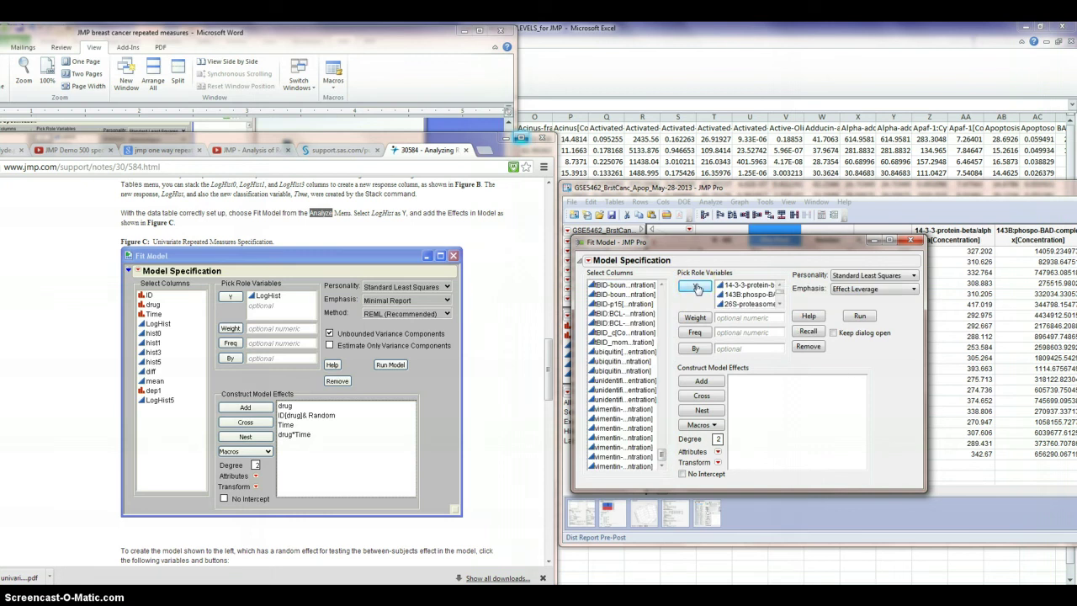
left_click_drag(656, 459, 660, 288)
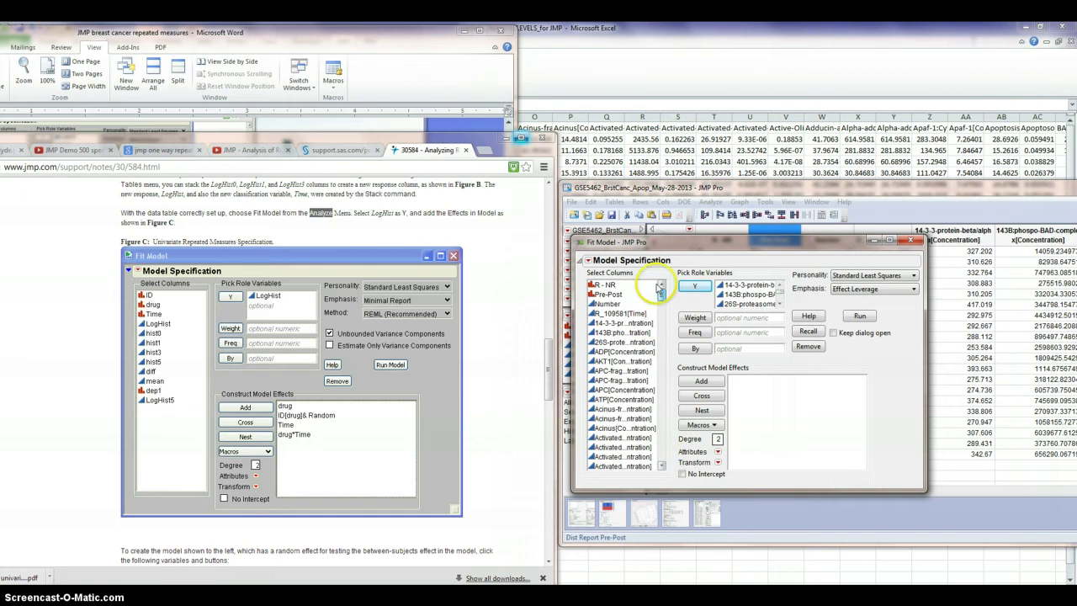
Step: Review the article's model-building steps and add R - NR as a model effect
left_click(487, 429)
scroll(485, 429, "down", 1)
scroll(485, 430, "down", 3)
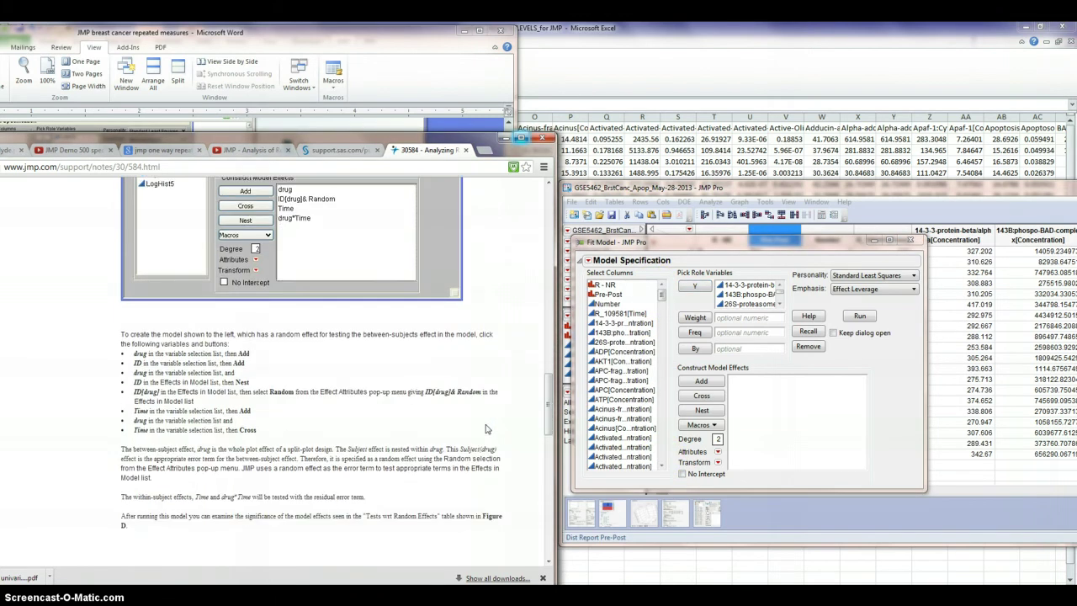
scroll(486, 430, "down", 1)
scroll(486, 430, "up", 2)
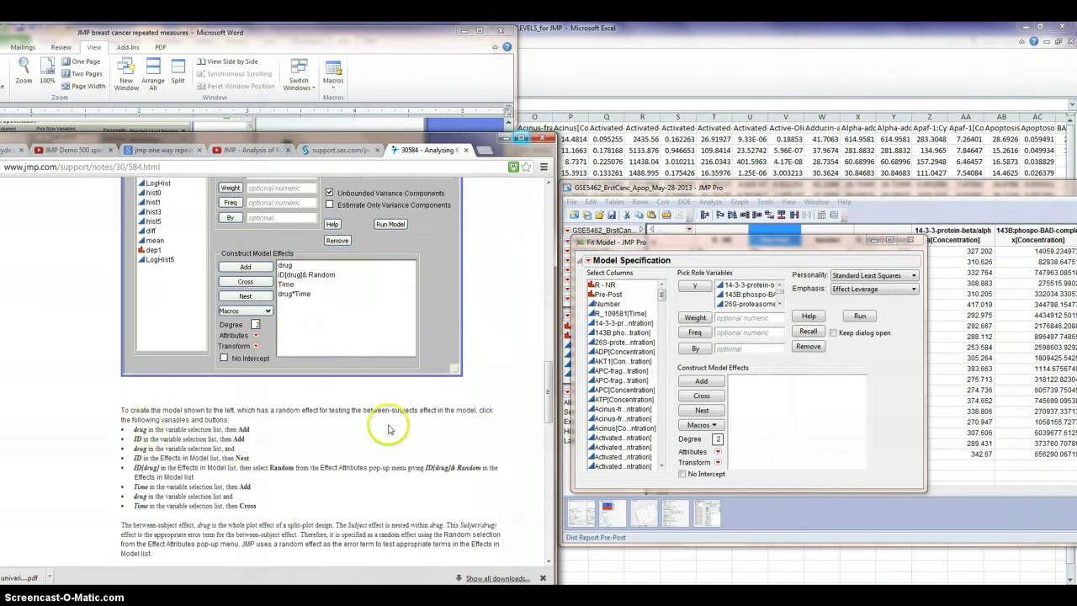
left_click(606, 287)
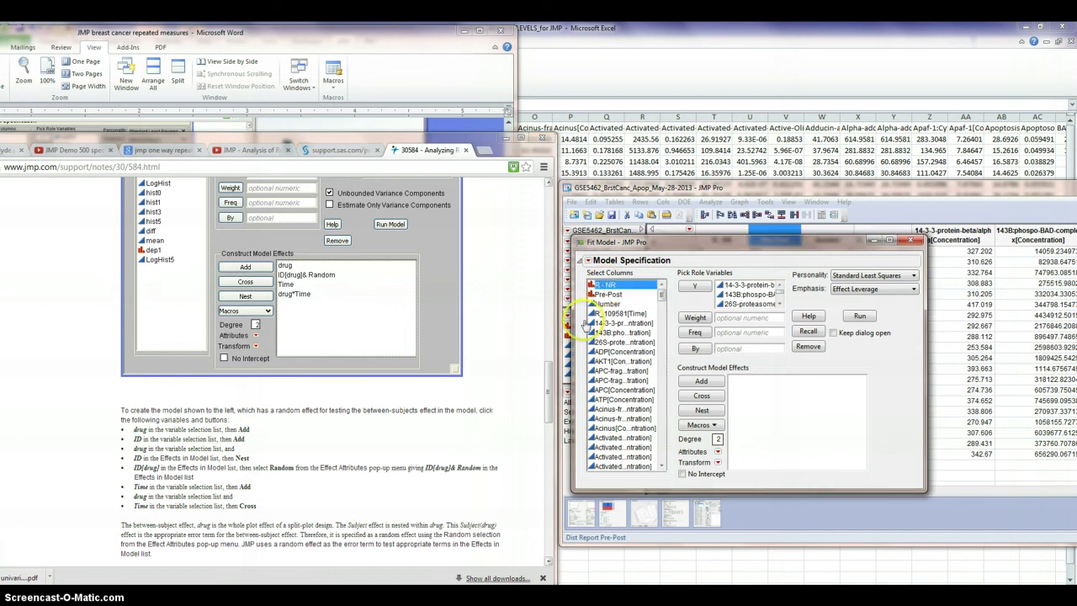
left_click(701, 383)
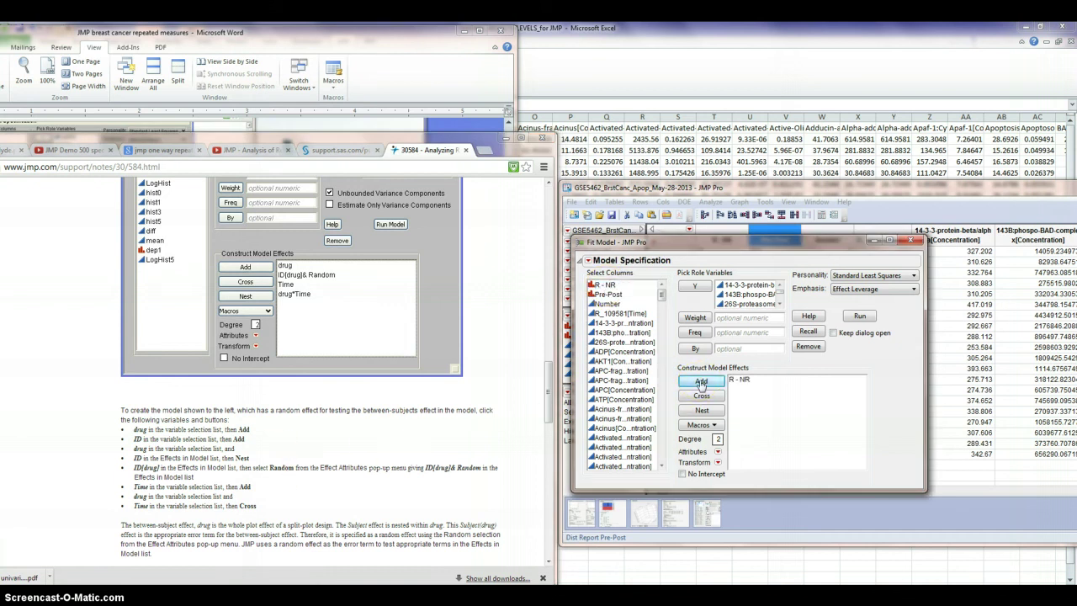
Step: Add Number as a model effect, then select R - NR and Number for nesting
left_click_drag(132, 430, 252, 430)
left_click_drag(132, 438, 250, 439)
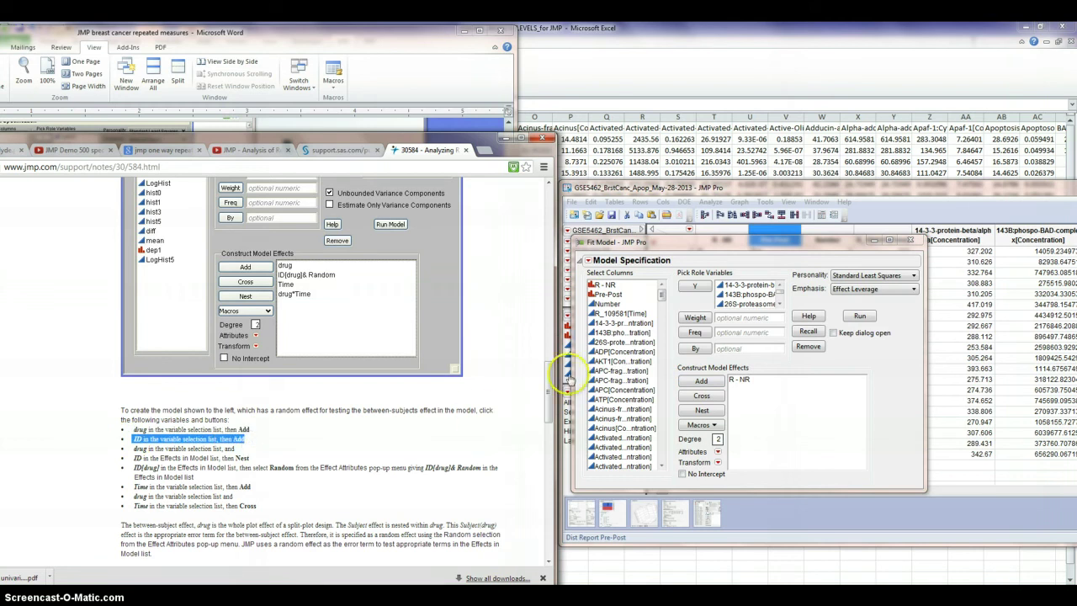
left_click(607, 304)
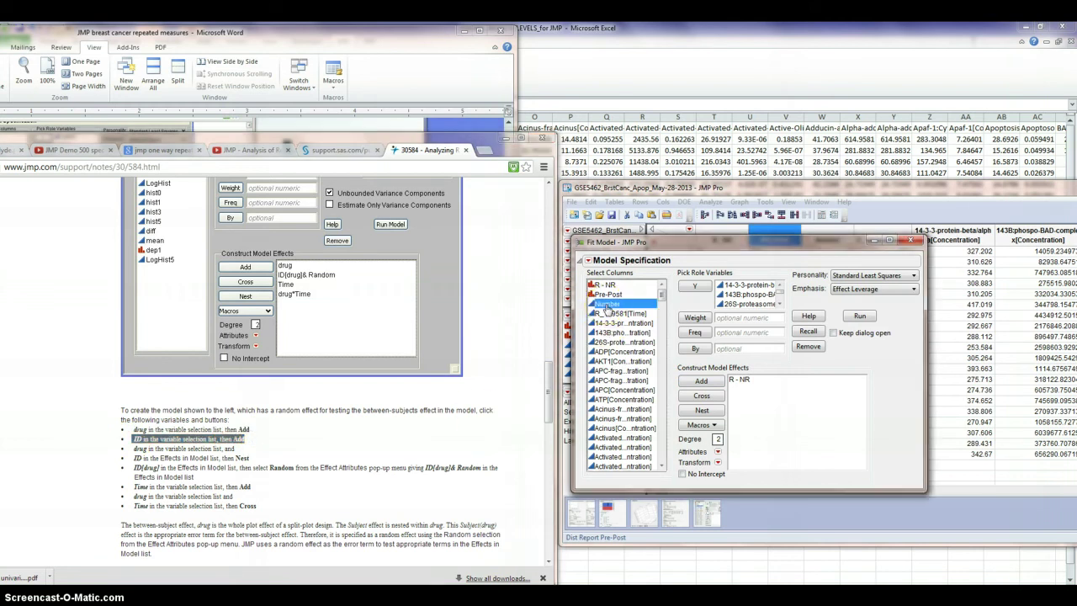
left_click(700, 383)
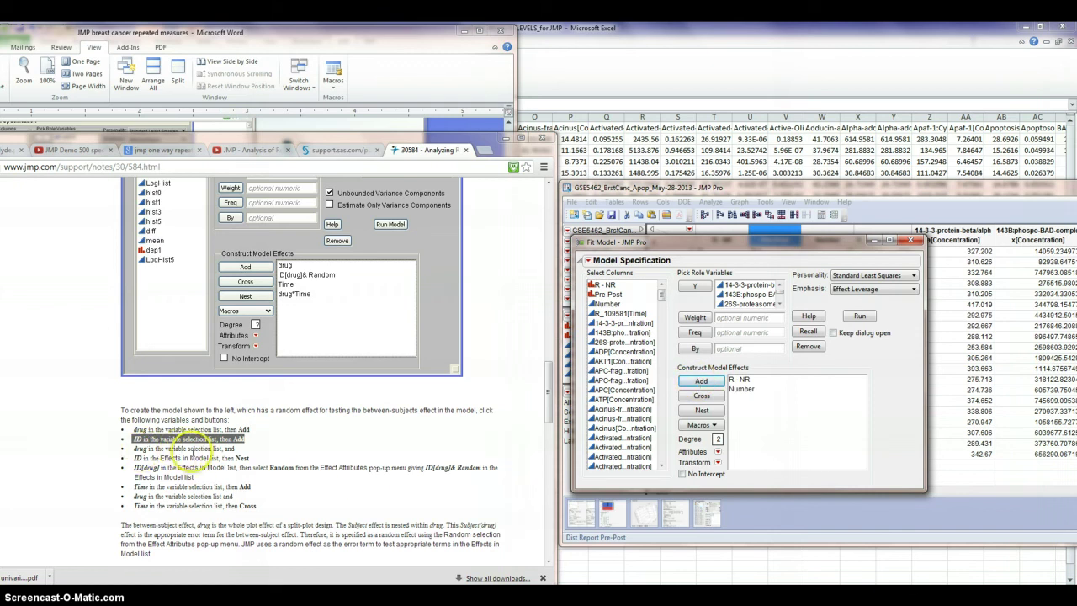
left_click(610, 287)
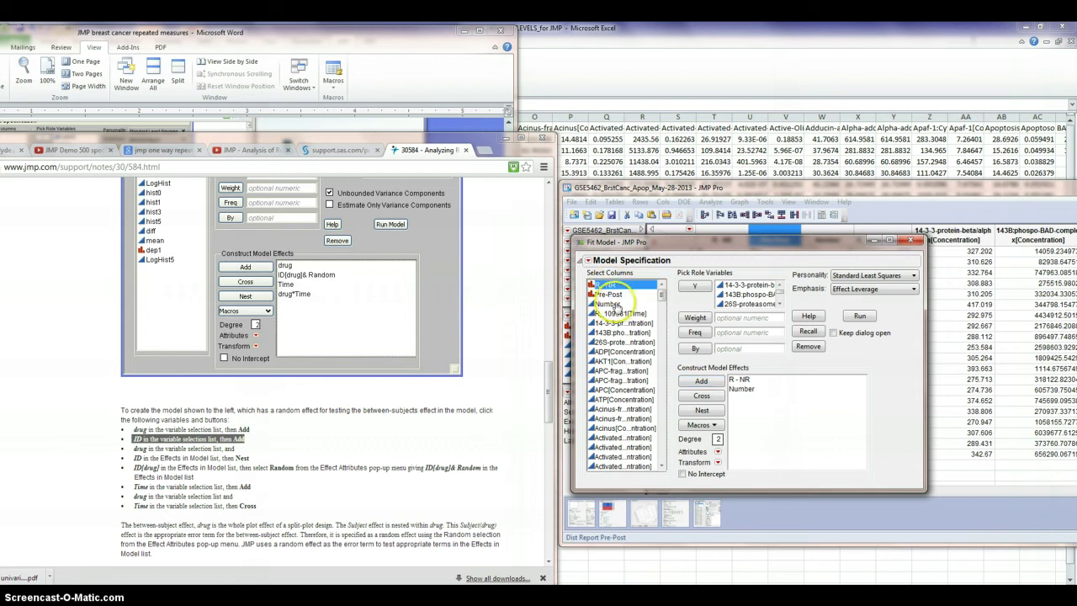
left_click(745, 390)
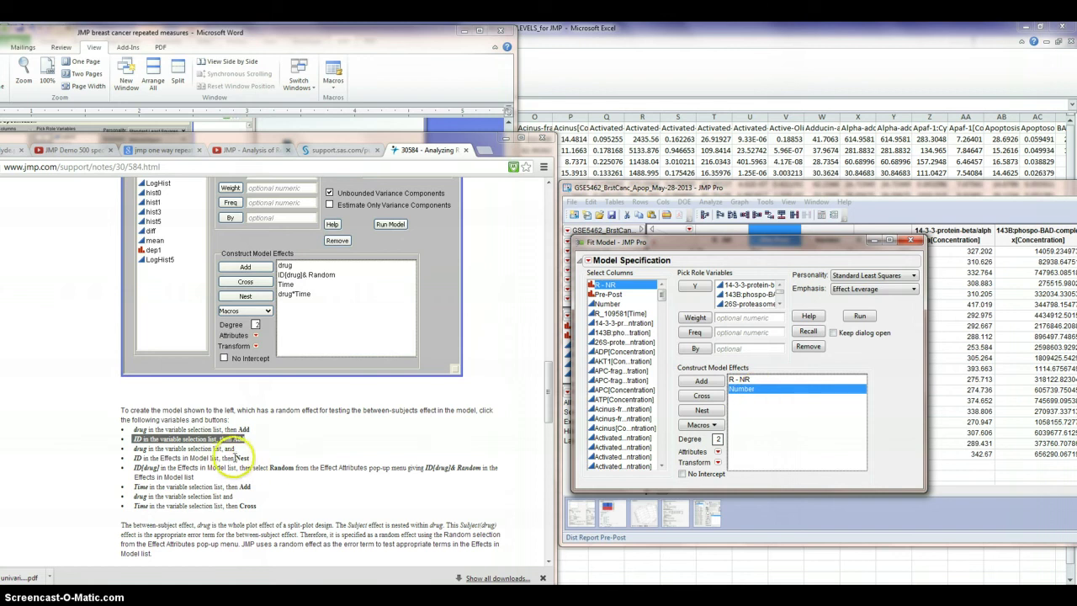
Step: Nest Number within R - NR to form the Number[R - NR] effect
double_click(240, 458)
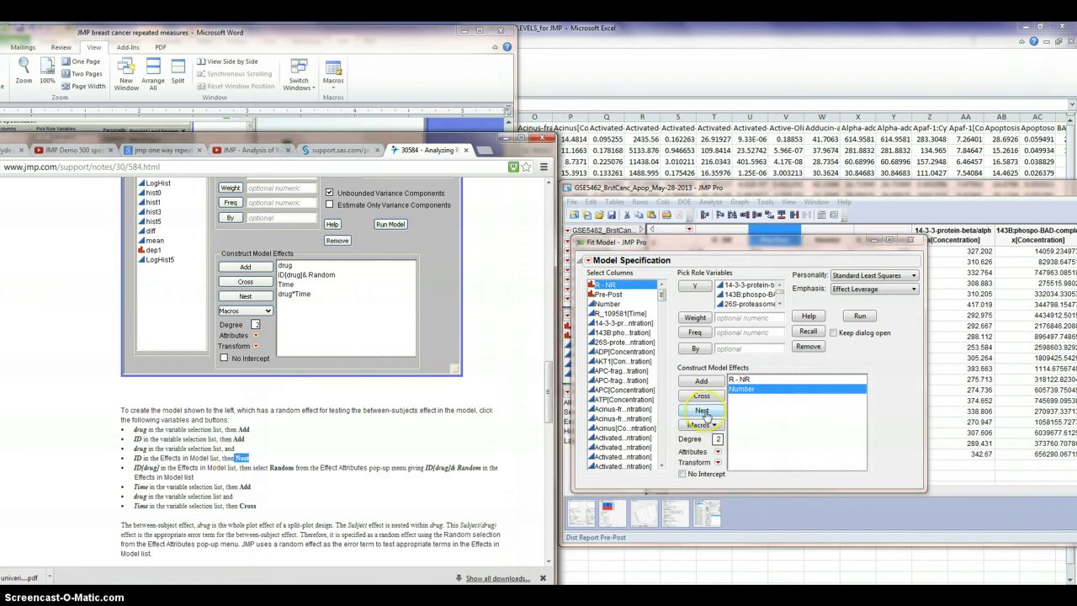
left_click(704, 412)
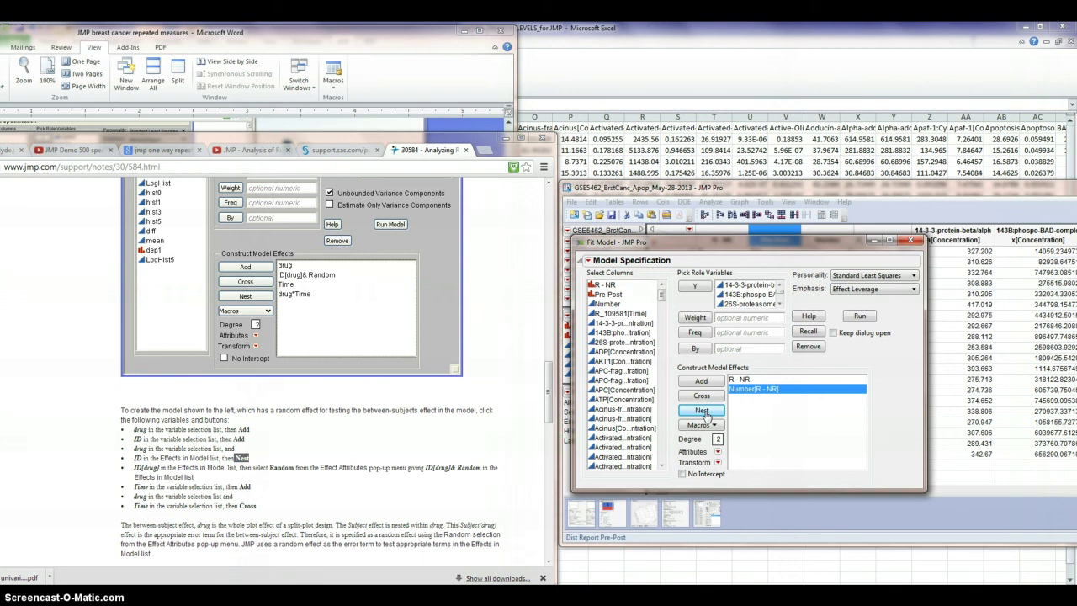
left_click(756, 392)
Step: Make Number[R - NR] a random effect so REML becomes the fitting method
triple_click(165, 476)
left_click_drag(166, 474, 171, 469)
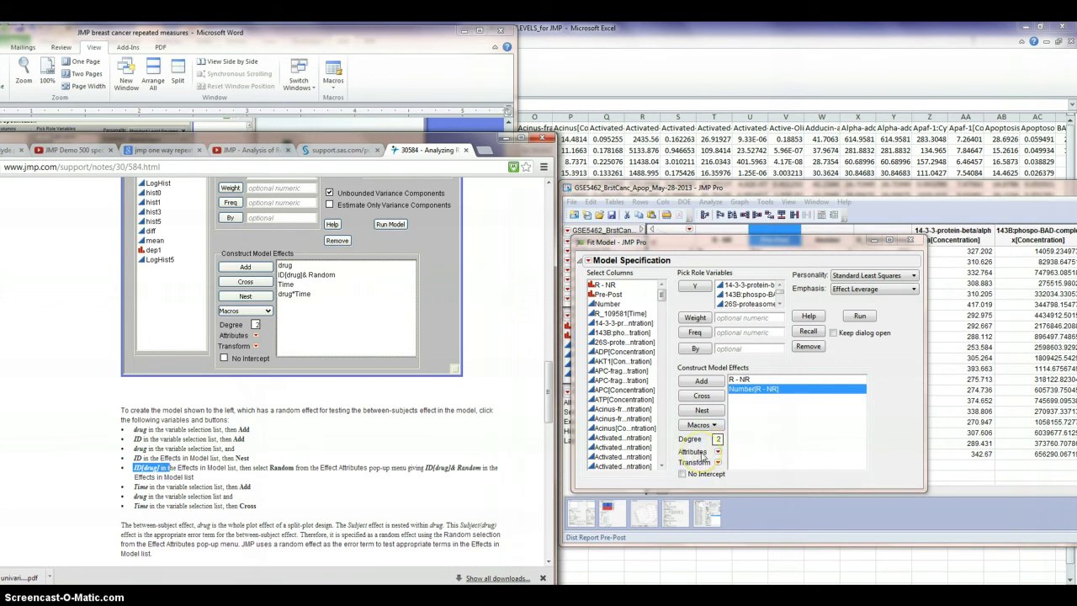
left_click_drag(339, 468, 353, 468)
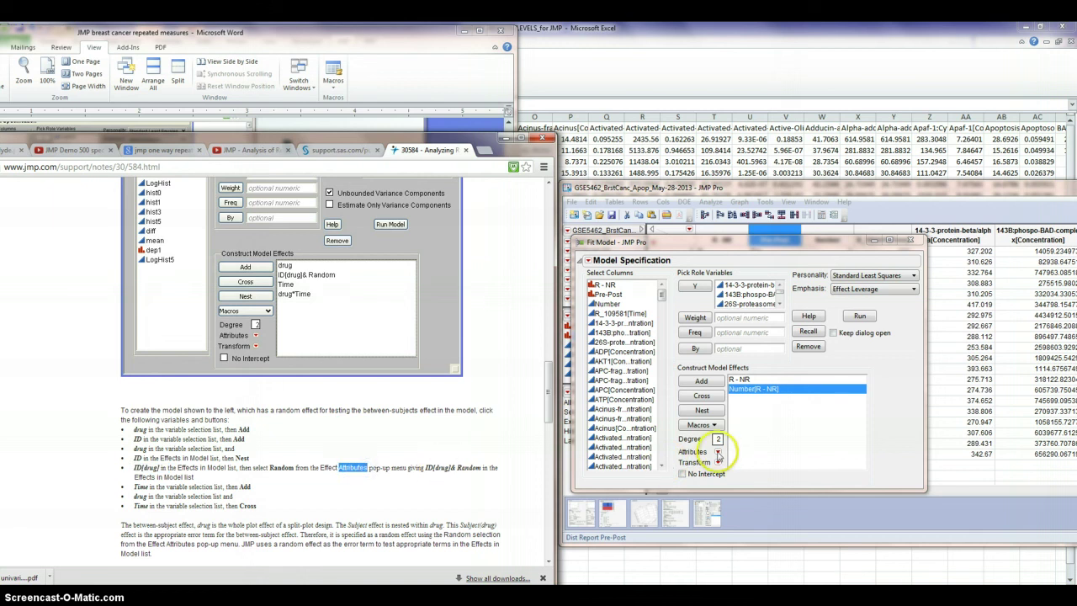
left_click(718, 453)
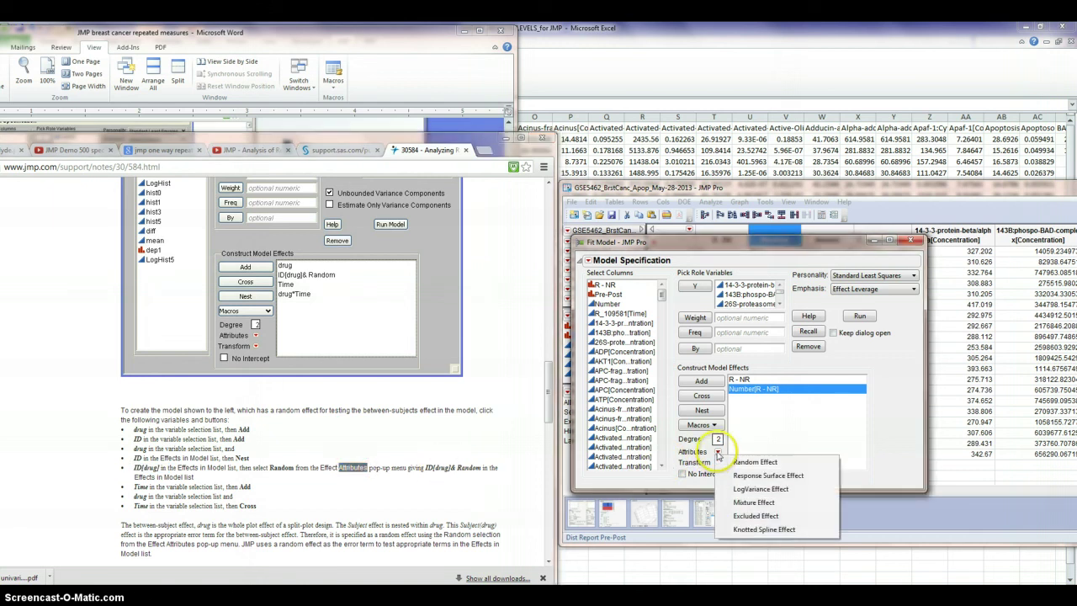
left_click(744, 465)
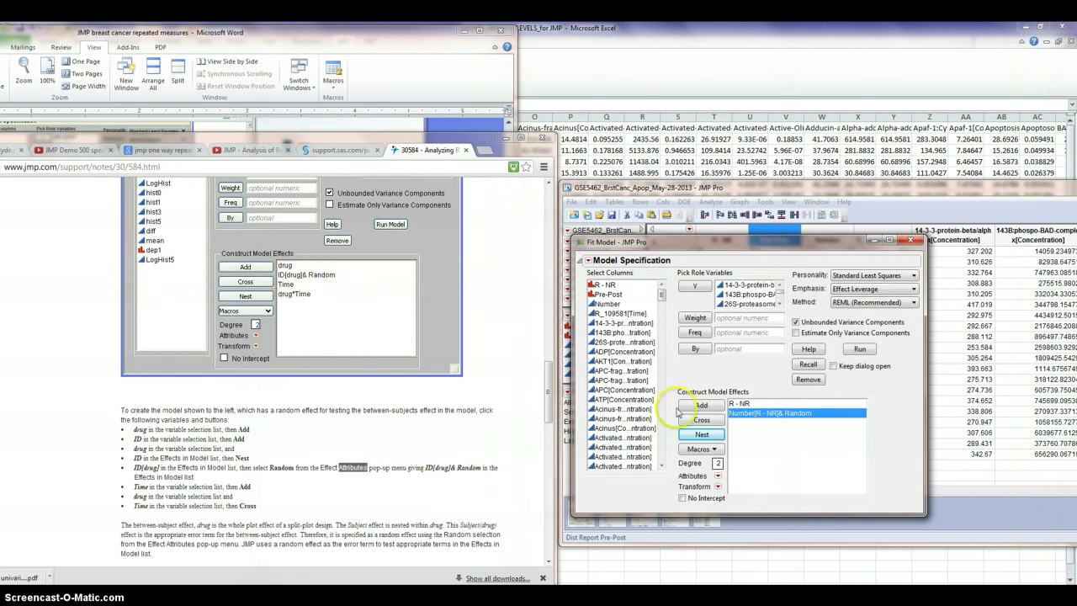
Step: Add Pre-Post as a model effect
double_click(143, 487)
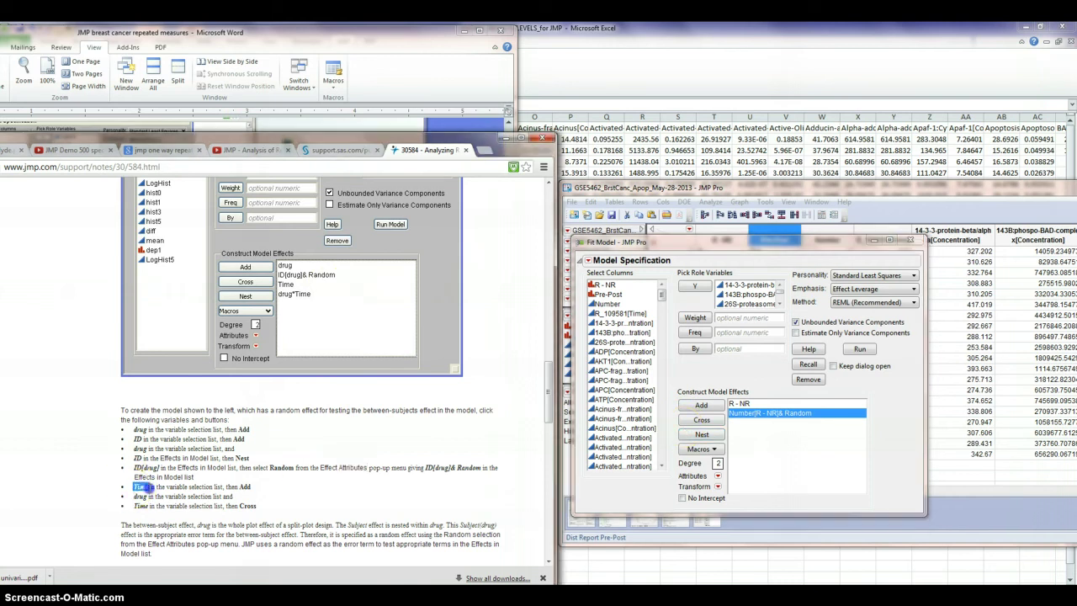
left_click(608, 295)
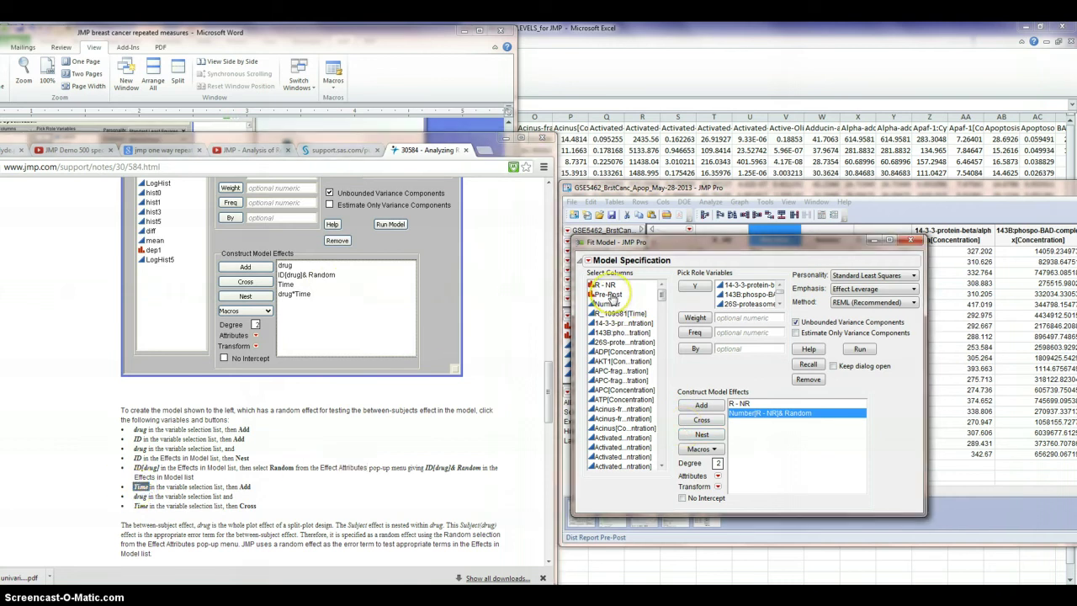
left_click(703, 407)
left_click(245, 486)
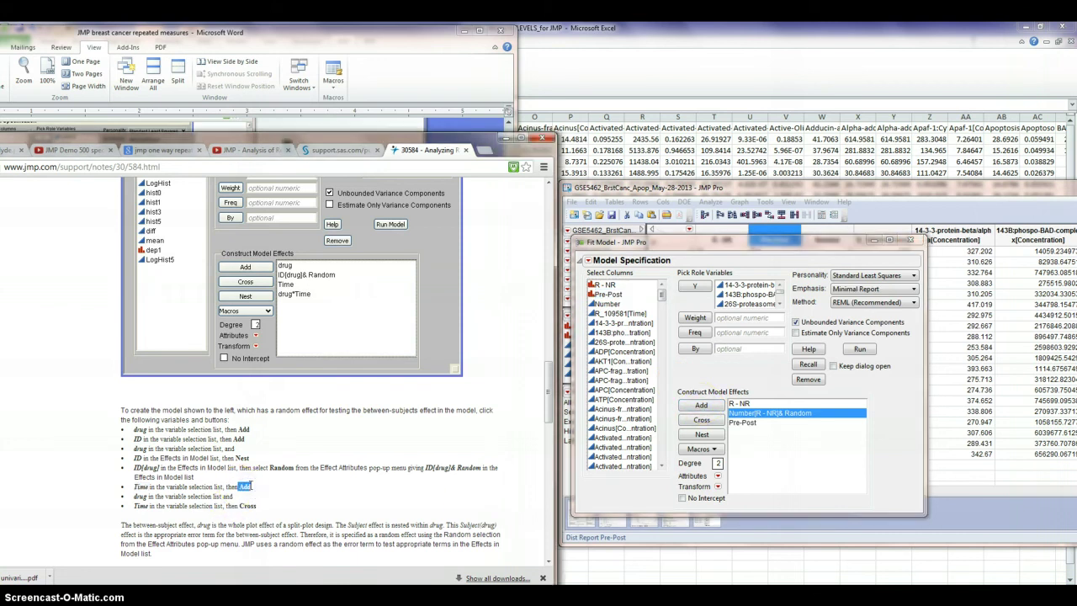
Step: Cross R - NR and Pre-Post with the random Number[R - NR] term
left_click(763, 414)
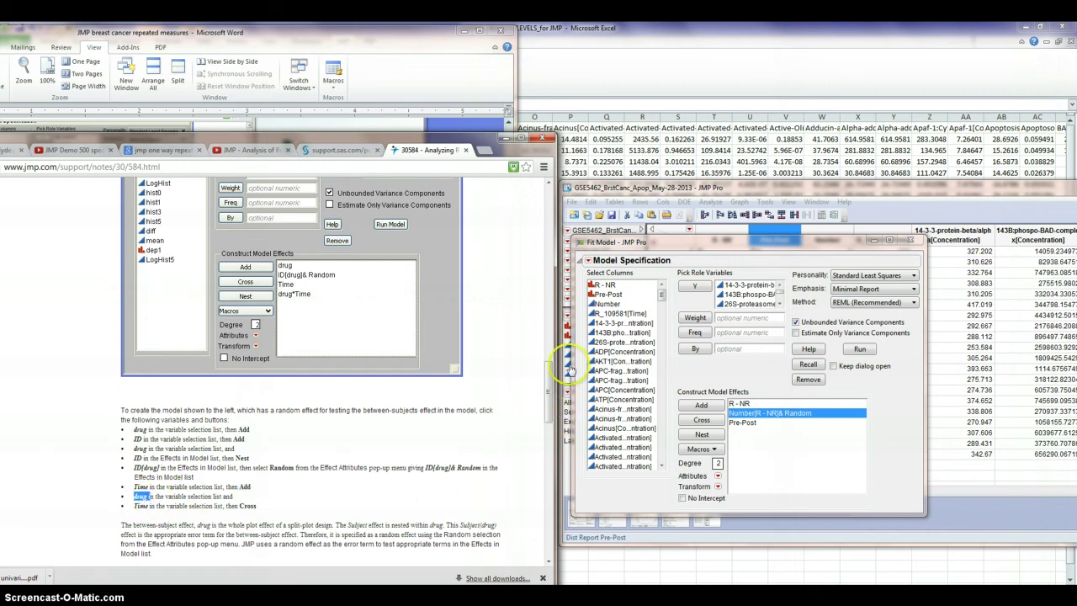
left_click(609, 286)
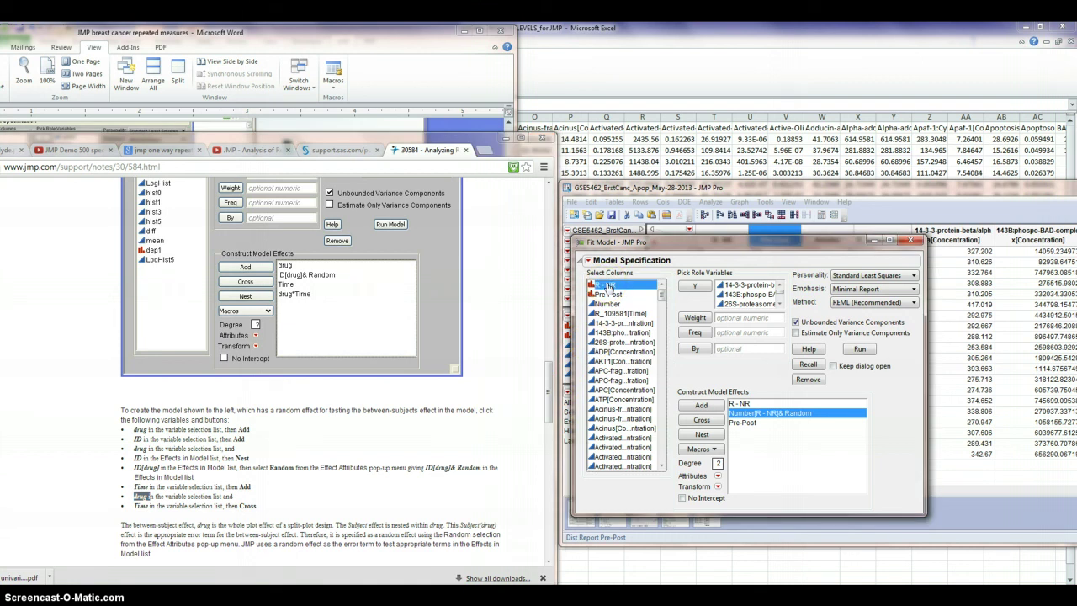
left_click(610, 288)
left_click_drag(617, 297, 610, 297)
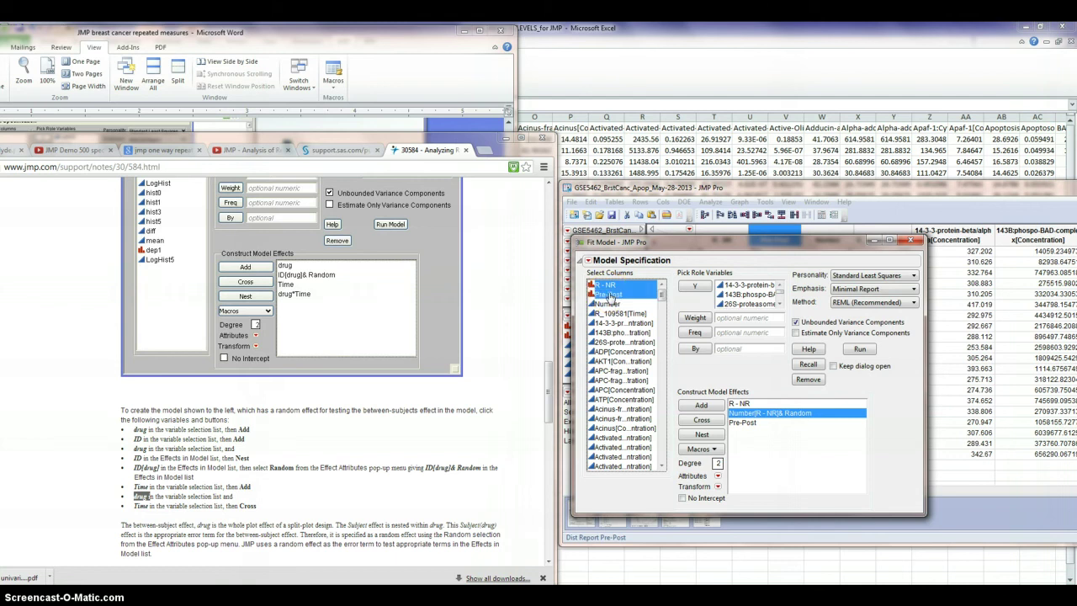
left_click(703, 421)
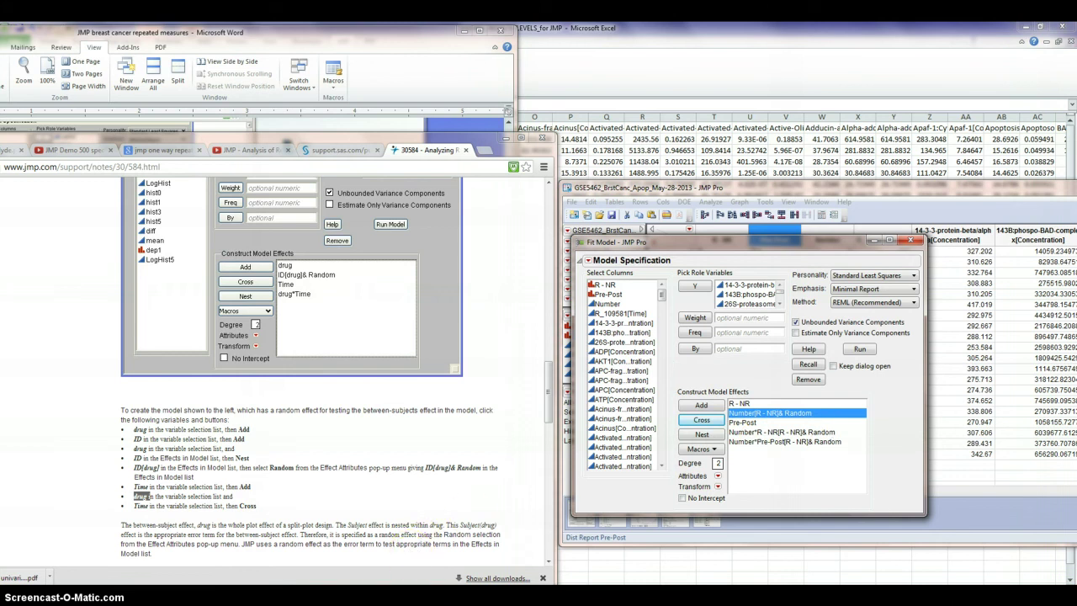
left_click_drag(387, 32, 385, 41)
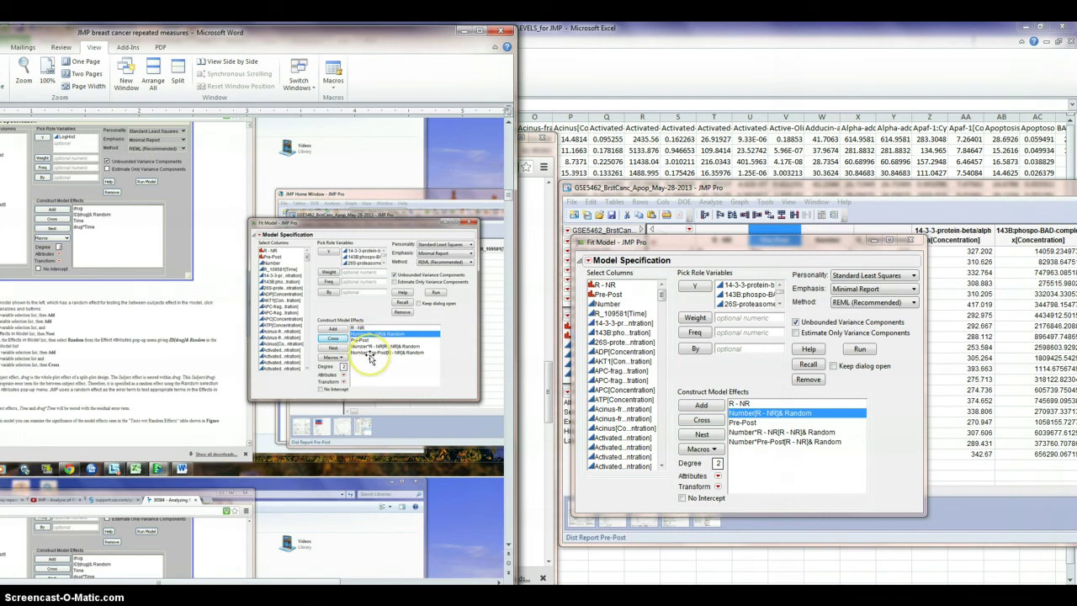
Step: Run the REML model for all biomarkers and shift the Fit Least Squares report left
left_click(860, 347)
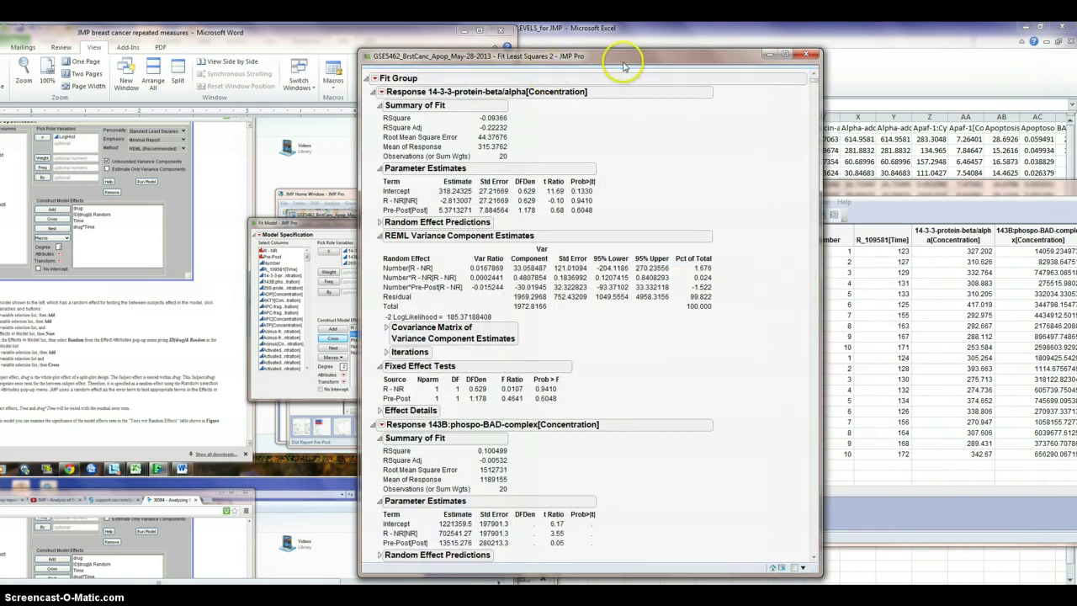
left_click_drag(621, 54, 406, 56)
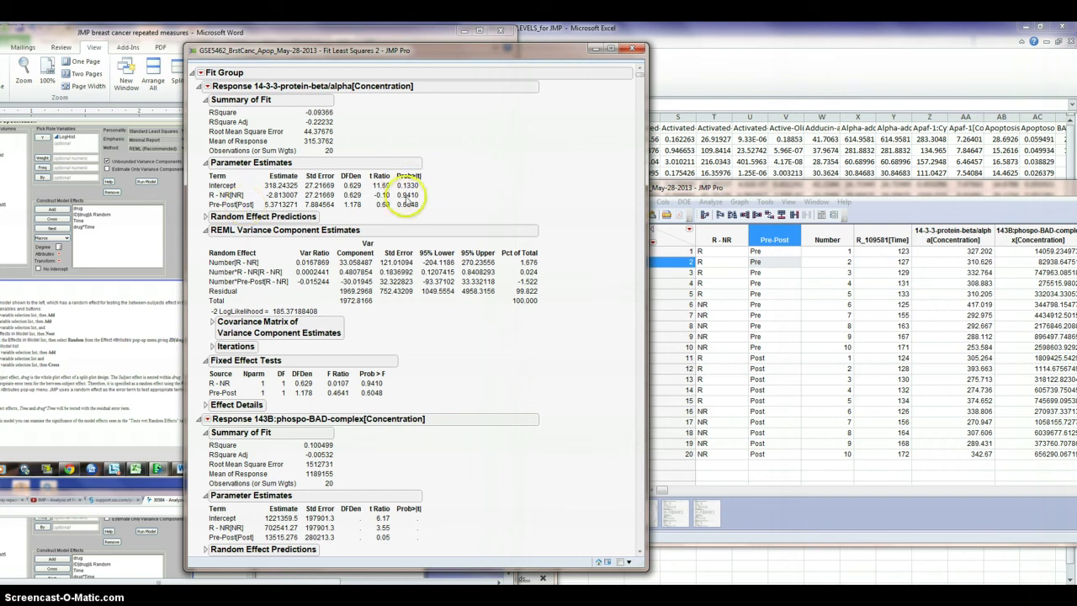
Step: Scroll the report past Etk, FADD, FADK-1 and FAS-Receptor to the FADD-complex response
mouse_move(417, 190)
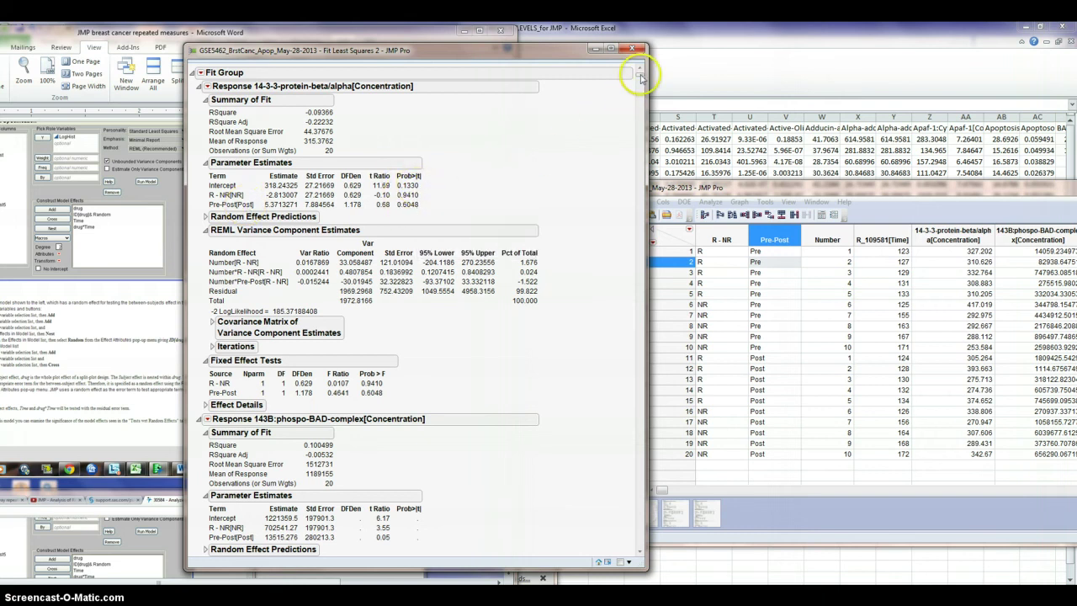
left_click_drag(640, 76, 640, 245)
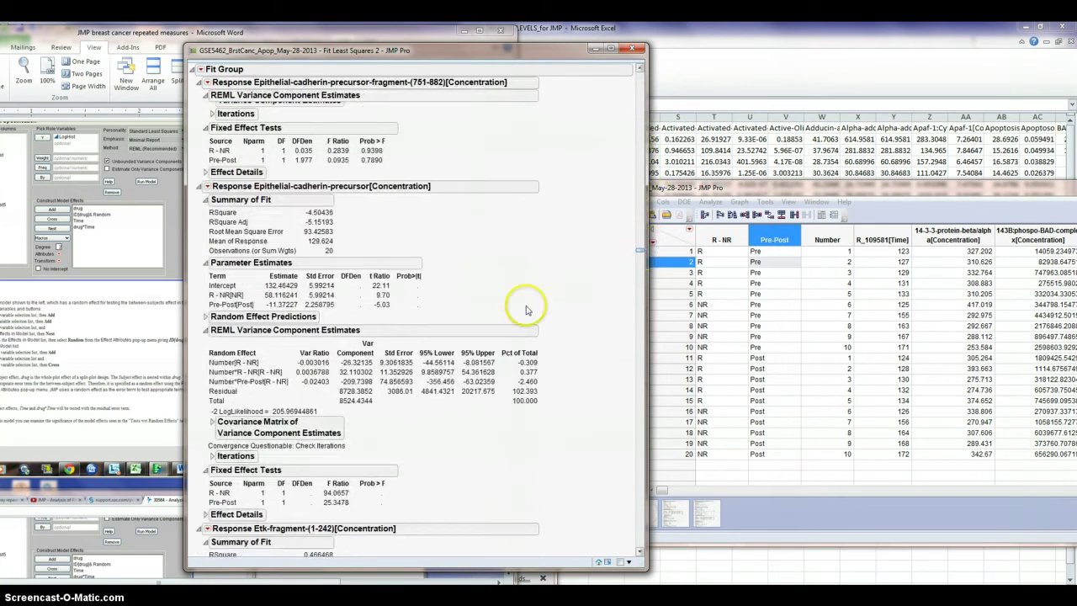
scroll(283, 214, "down", 10)
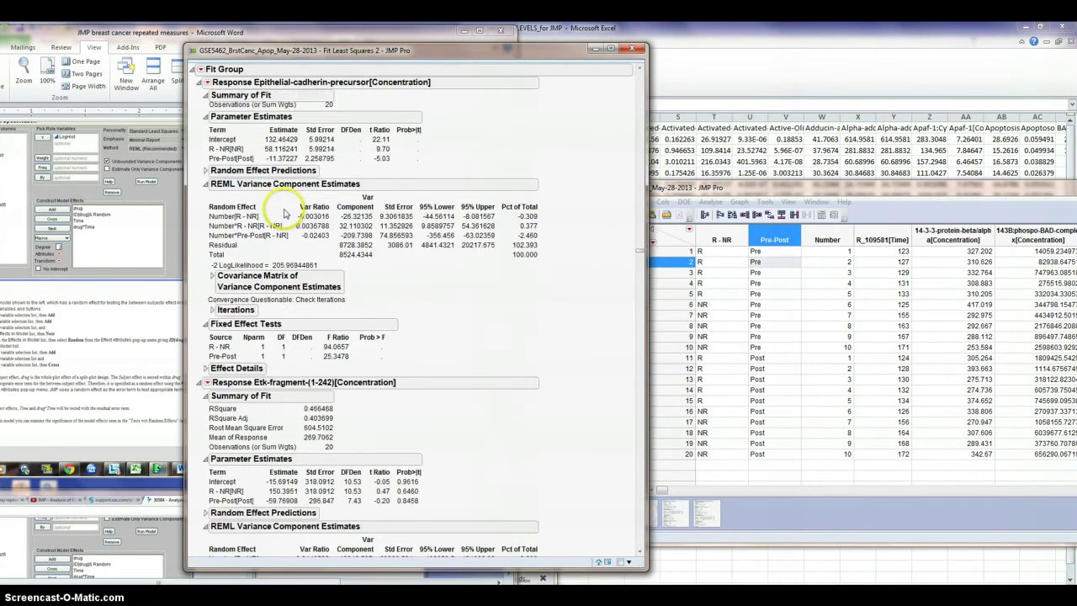
scroll(286, 221, "down", 15)
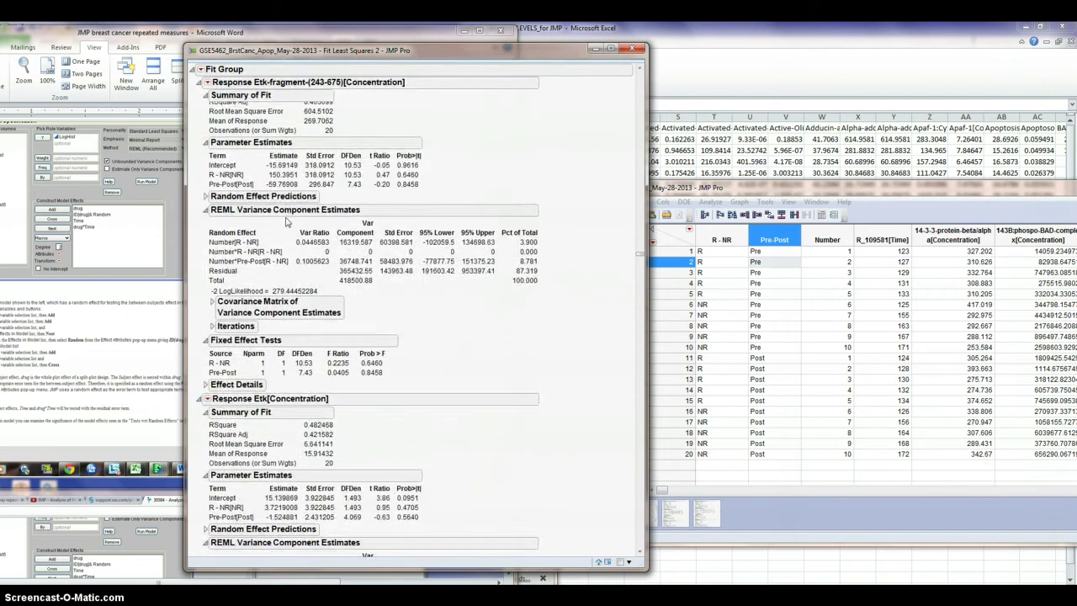
scroll(287, 222, "down", 15)
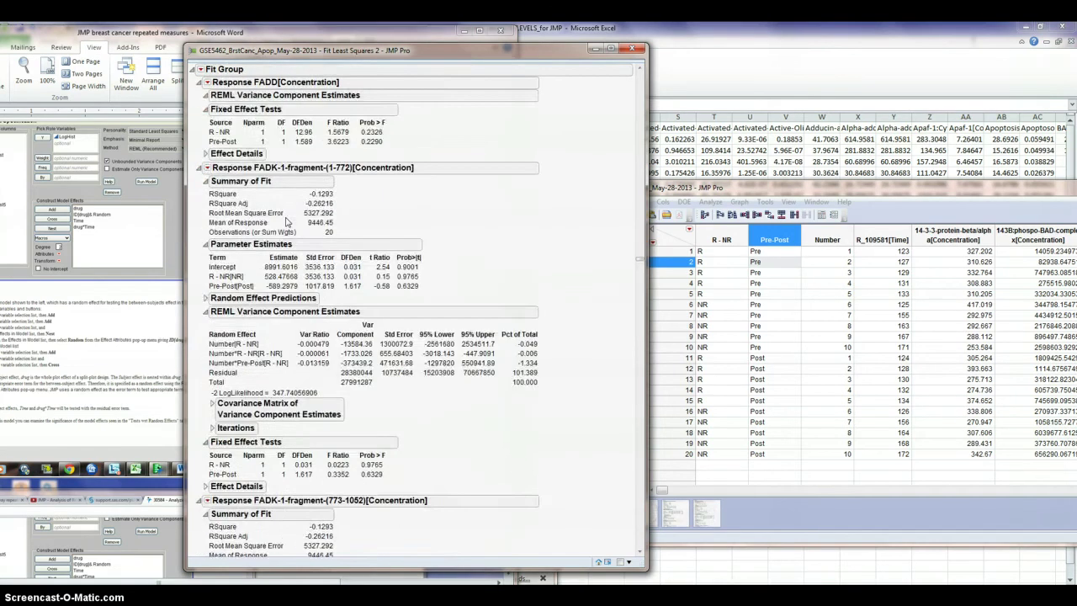
scroll(287, 223, "down", 8)
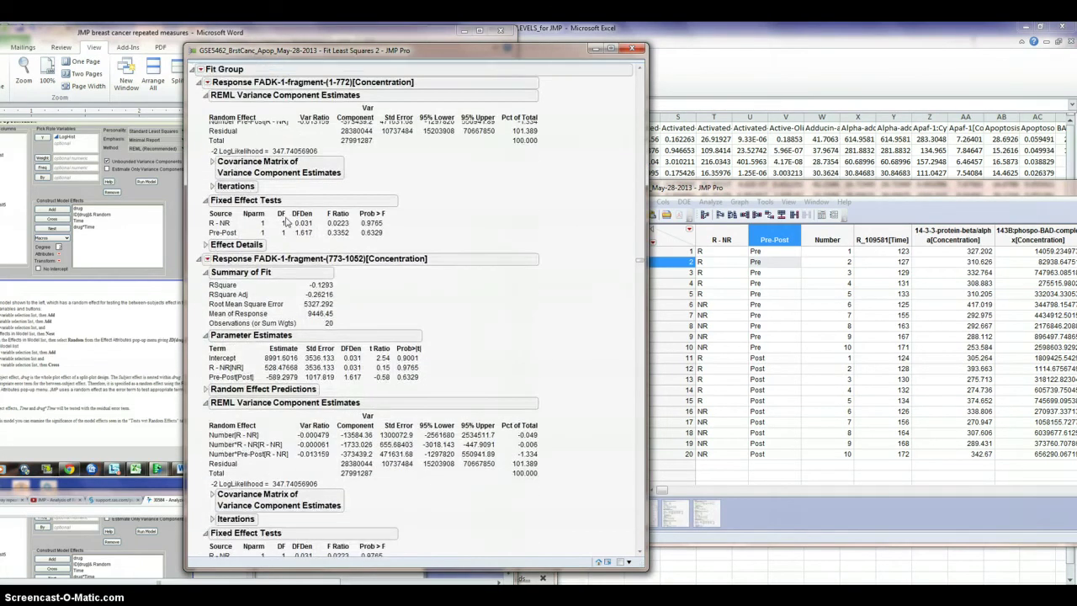
scroll(286, 221, "down", 15)
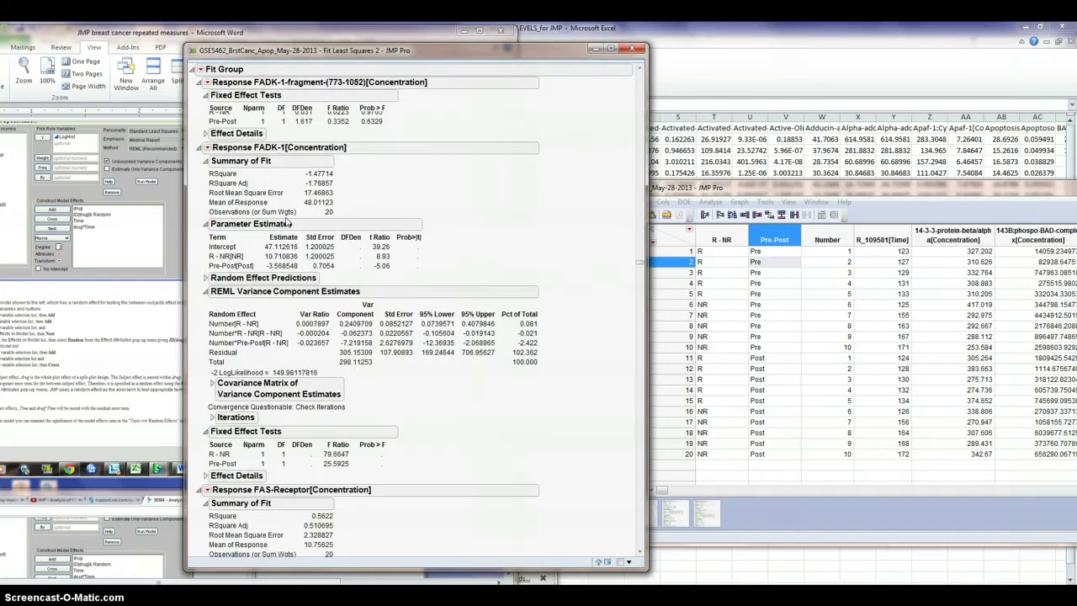
scroll(286, 221, "down", 4)
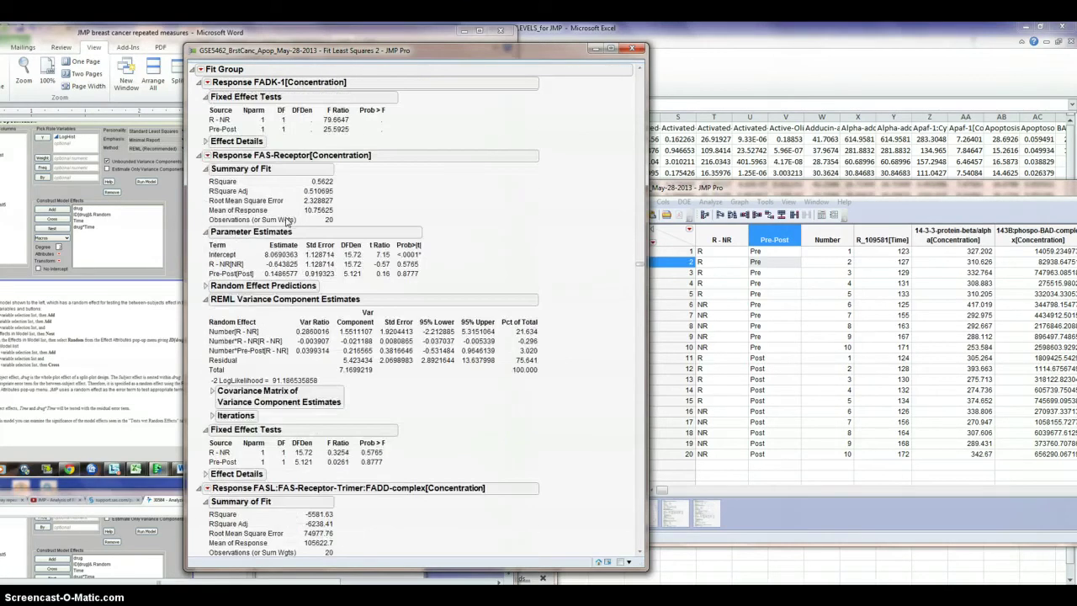
scroll(287, 220, "down", 10)
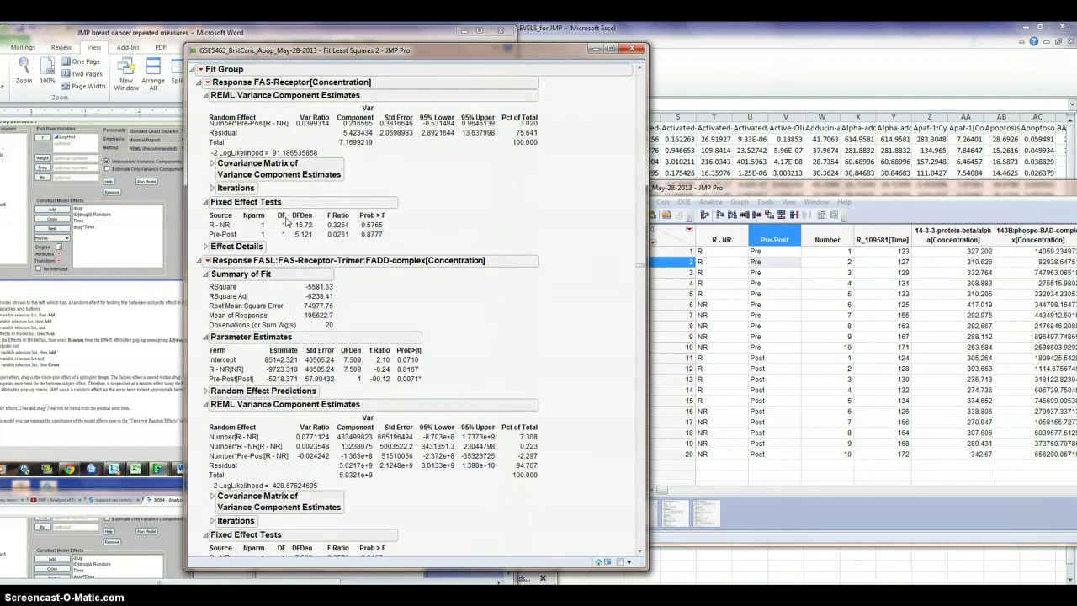
scroll(286, 221, "down", 1)
scroll(287, 220, "down", 1)
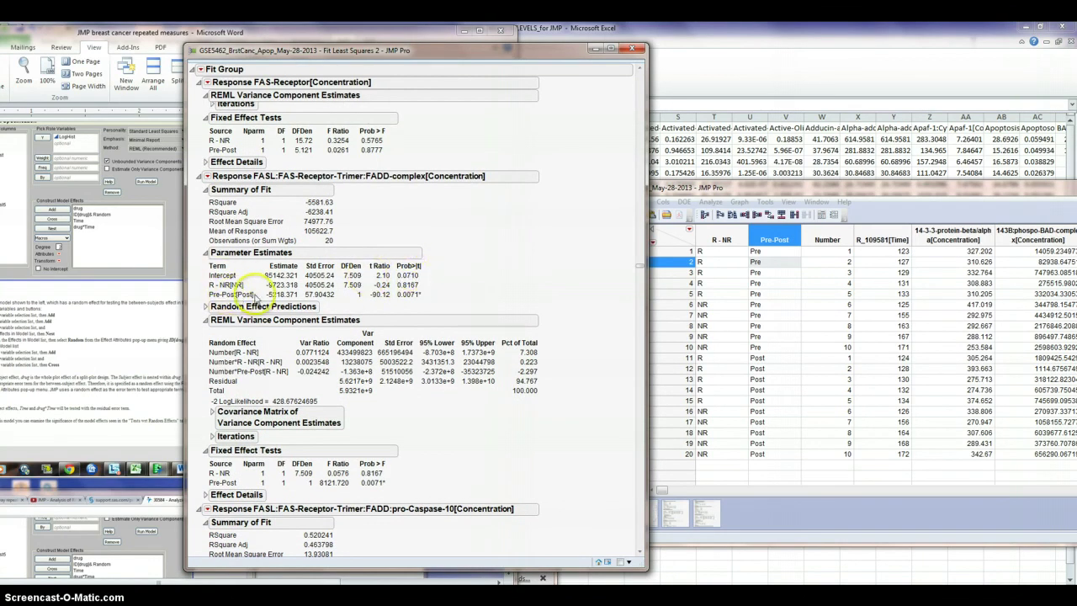
Step: Check FADD-complex's Pre-Post Prob>F 0.0071 and drag its report into the Word results document
mouse_move(405, 300)
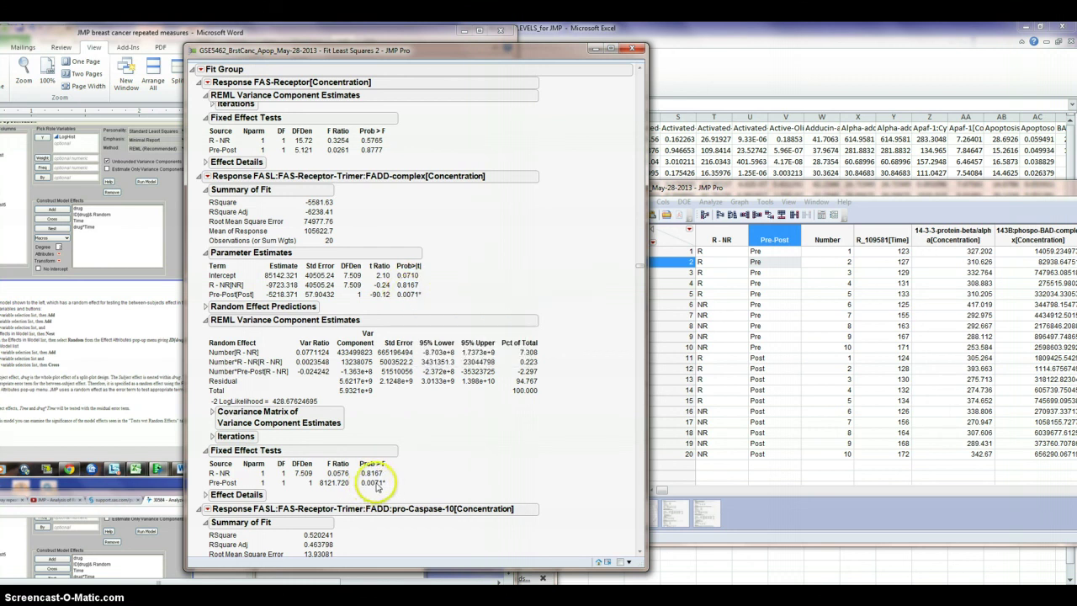
mouse_move(376, 485)
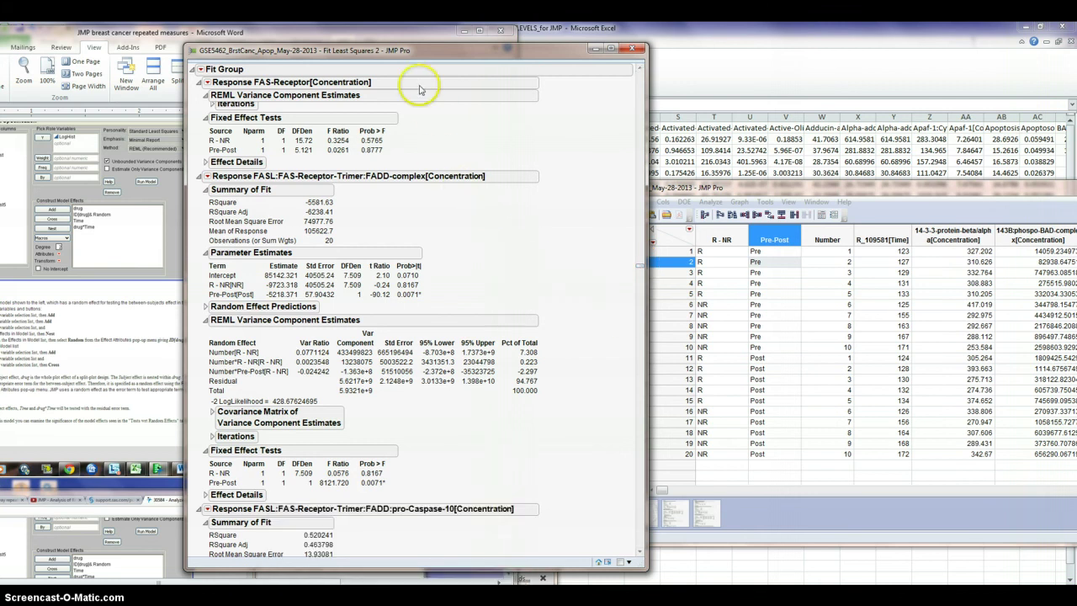
mouse_move(421, 53)
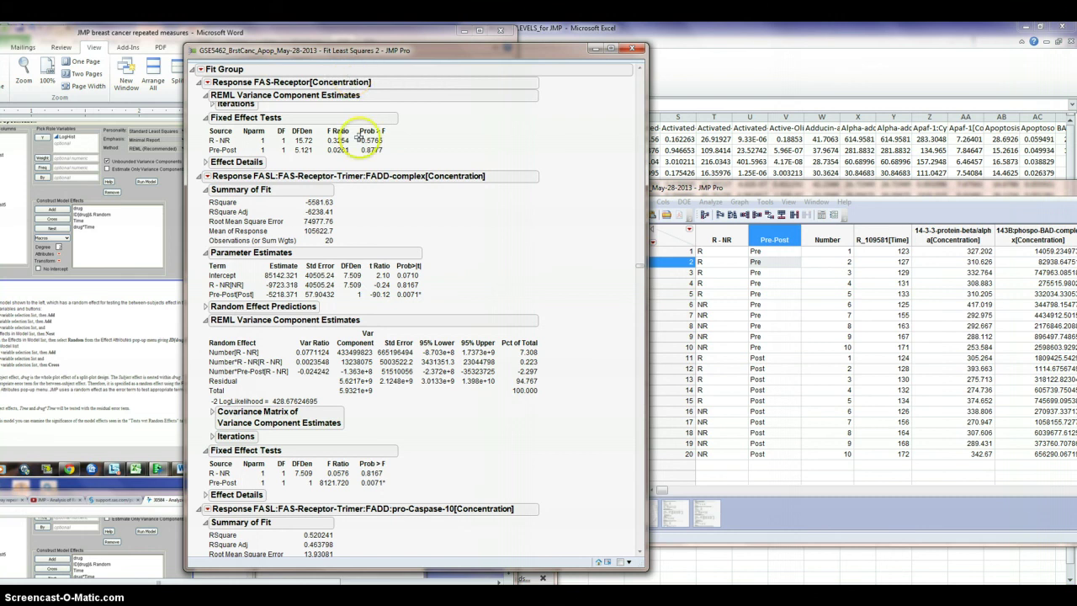
left_click(353, 177)
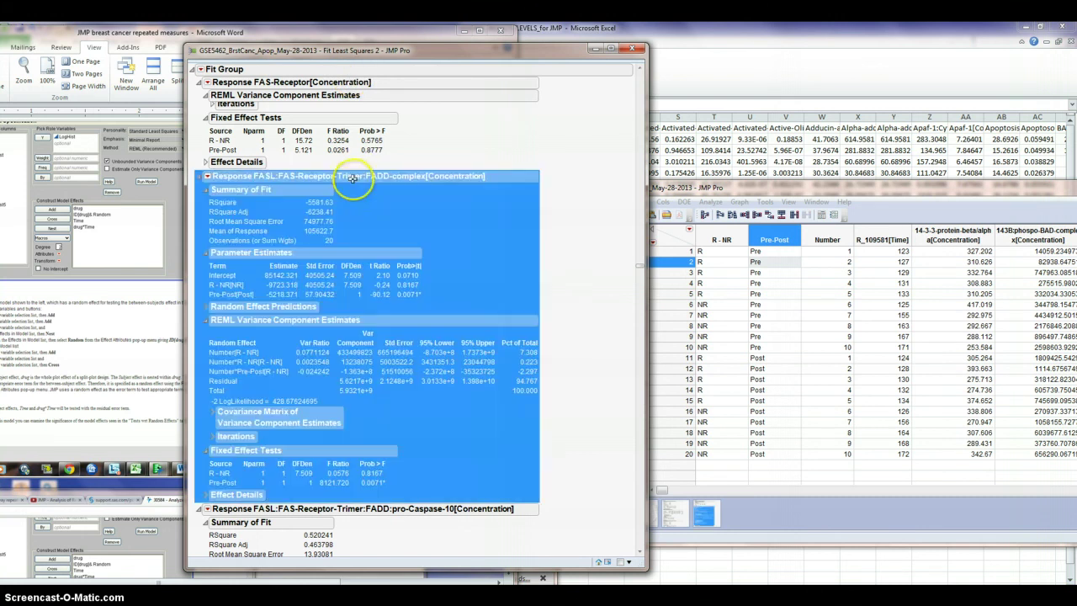
left_click_drag(438, 215, 411, 497)
left_click_drag(522, 578, 415, 279)
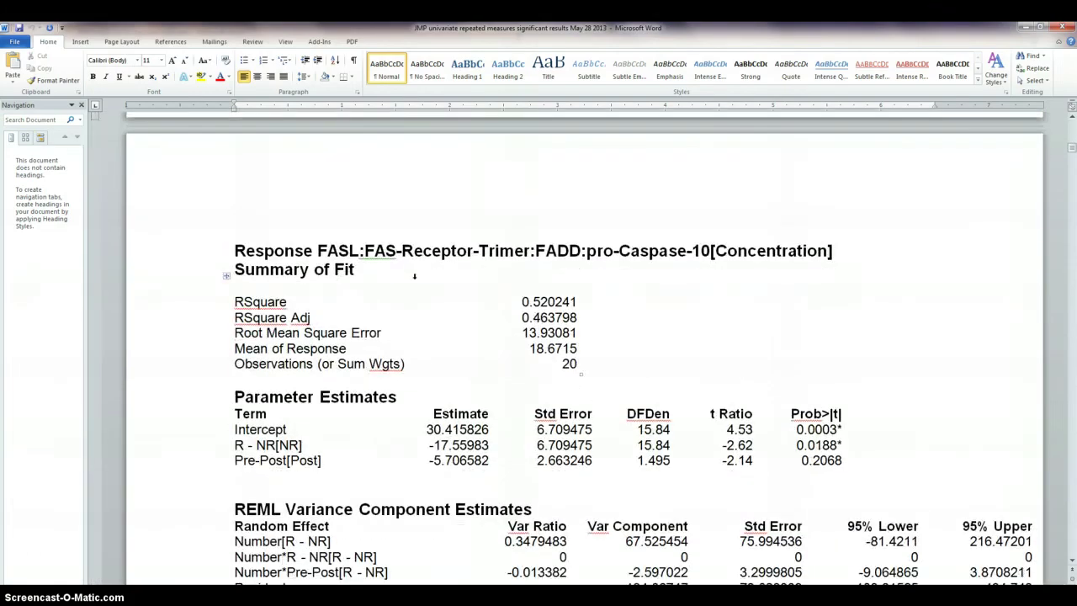
scroll(415, 278, "down", 3)
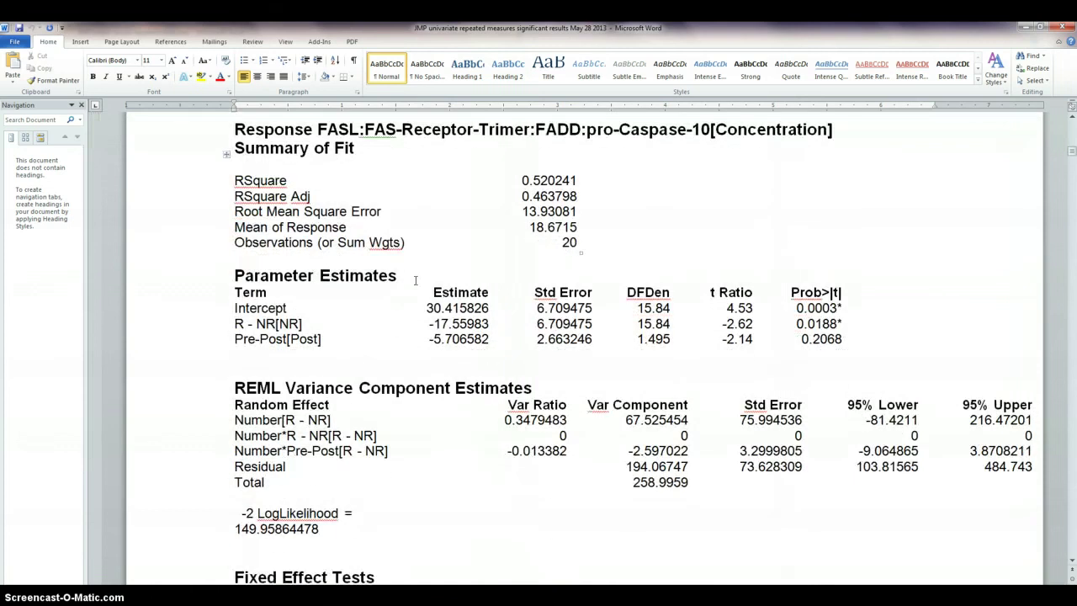
scroll(415, 279, "up", 1)
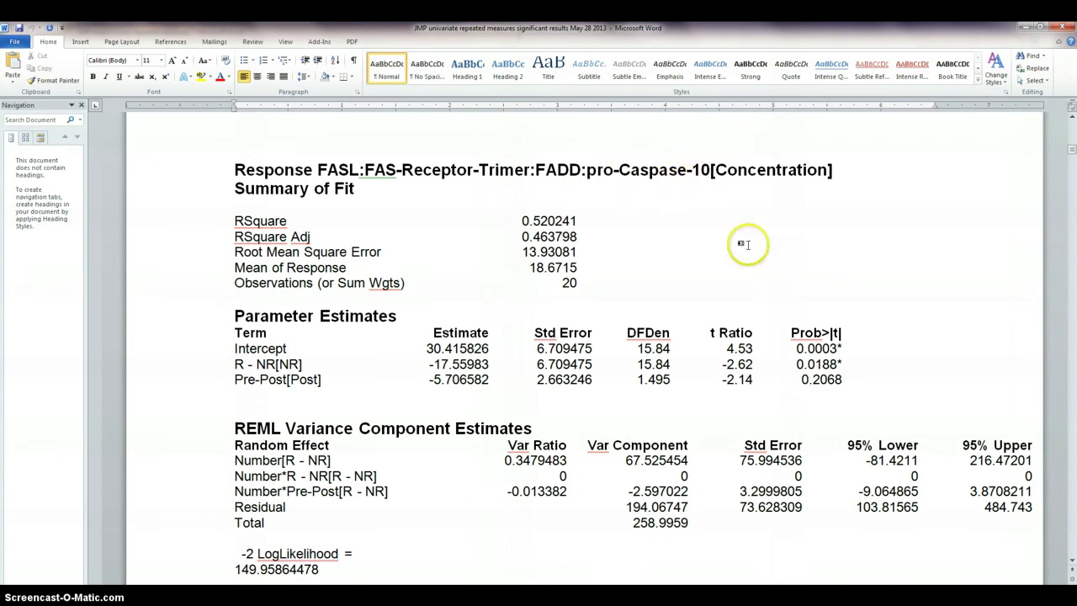
left_click_drag(235, 363, 845, 363)
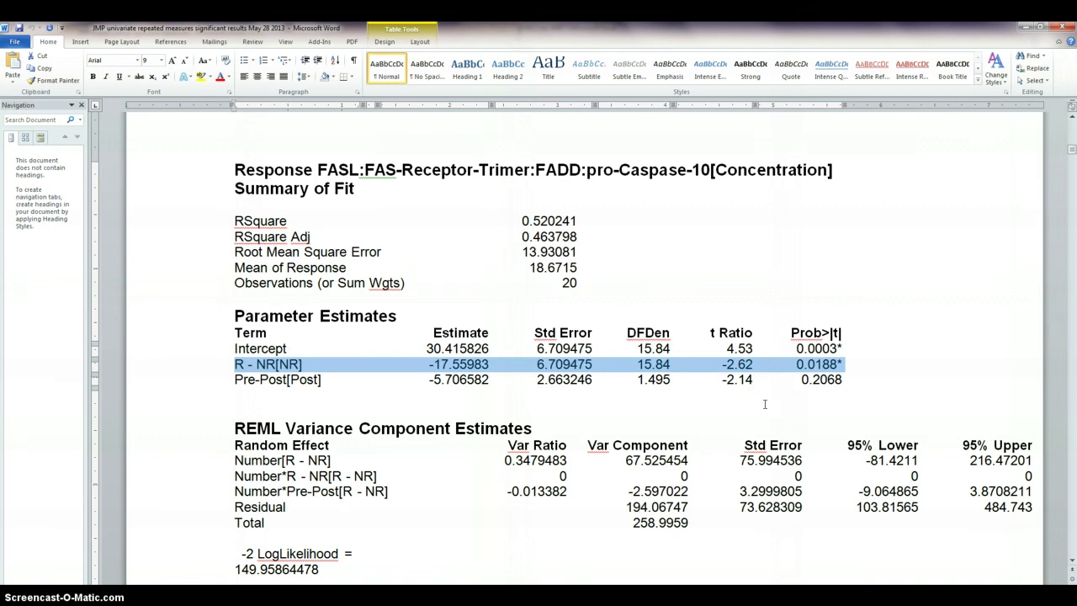
left_click(760, 404)
scroll(783, 372, "down", 5)
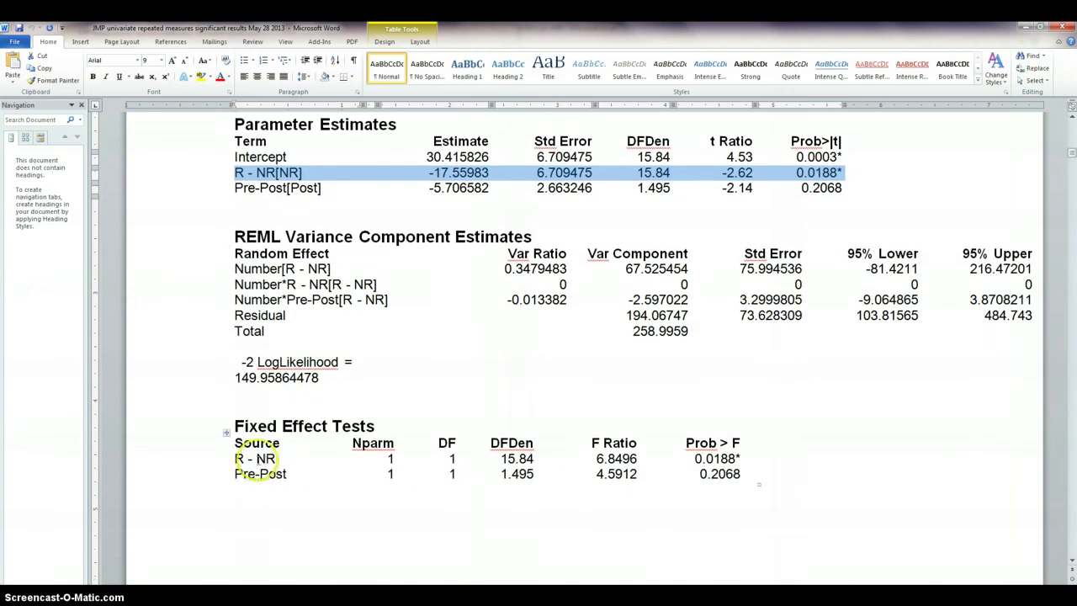
left_click_drag(237, 458, 744, 461)
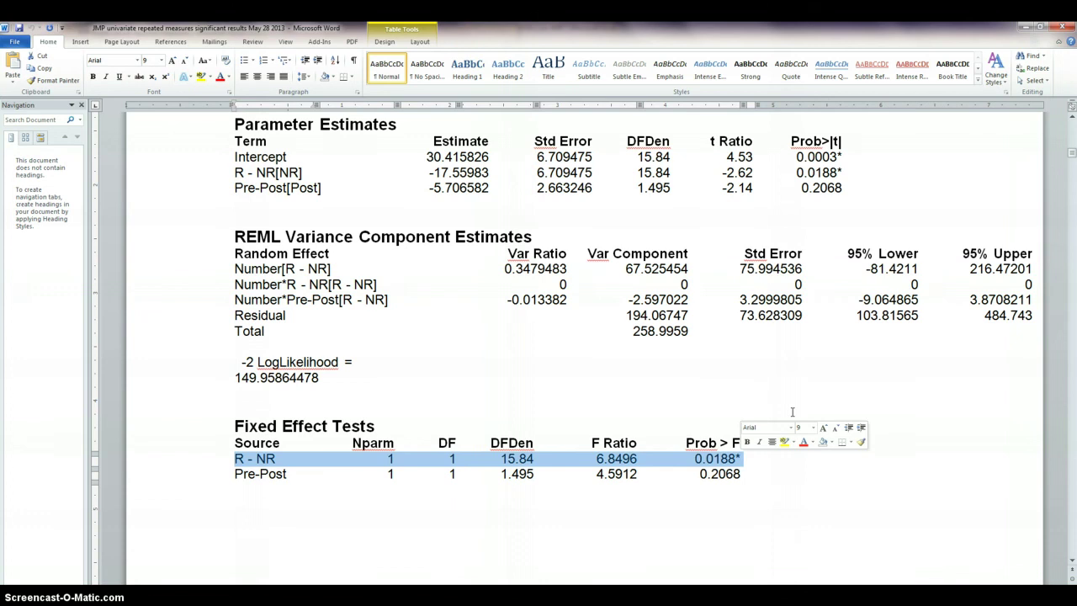
scroll(792, 411, "down", 4)
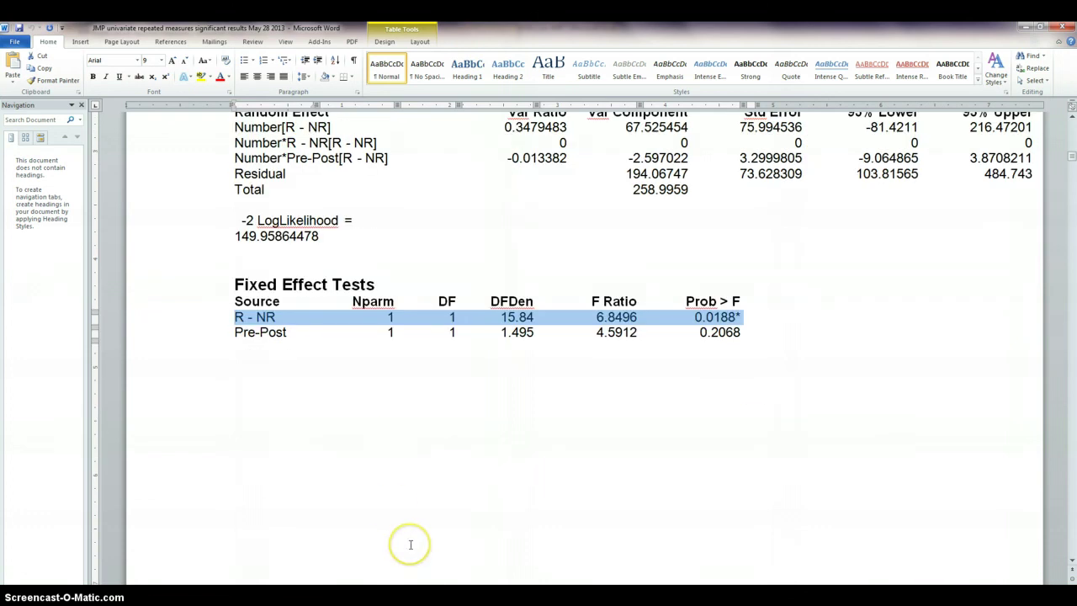
scroll(410, 544, "up", 5)
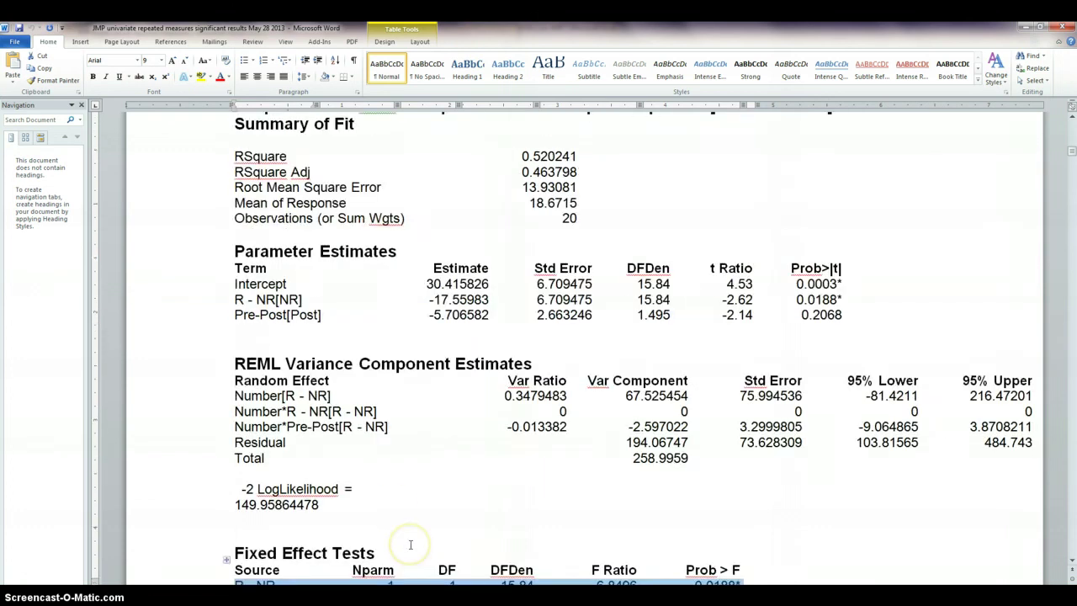
Step: Return to the JMP report and select the pro-Caspase-8-DISC response showing R - NR Prob>F 0.0042
left_click(1031, 27)
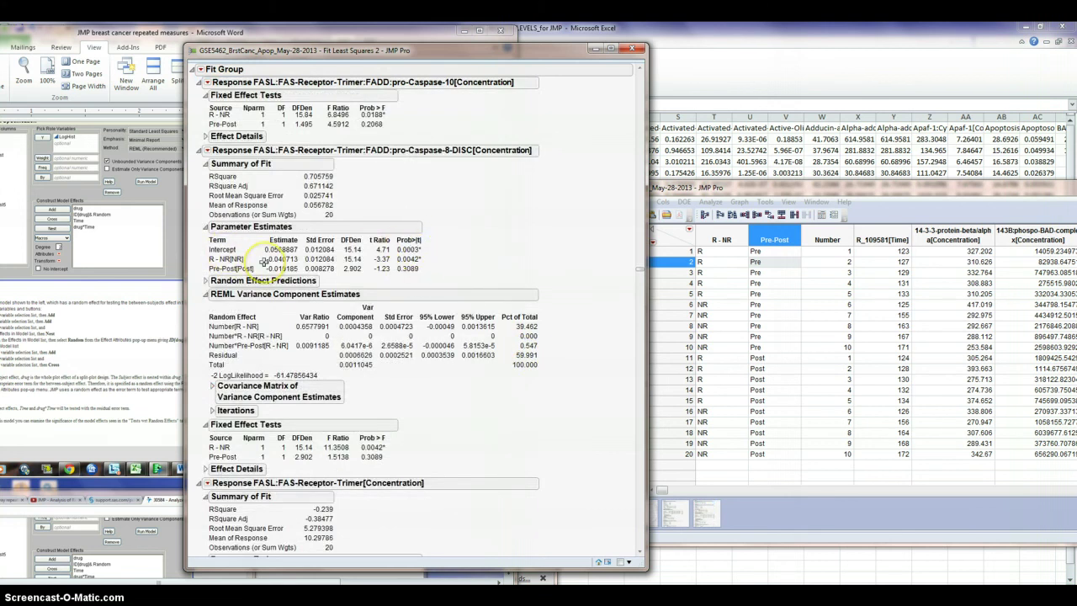
left_click(341, 150)
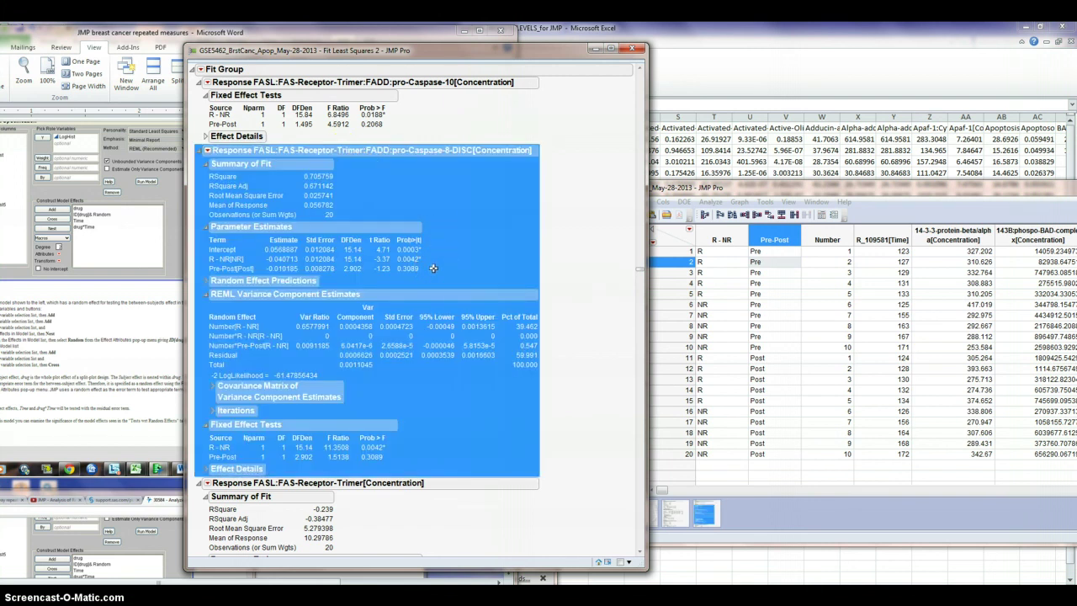